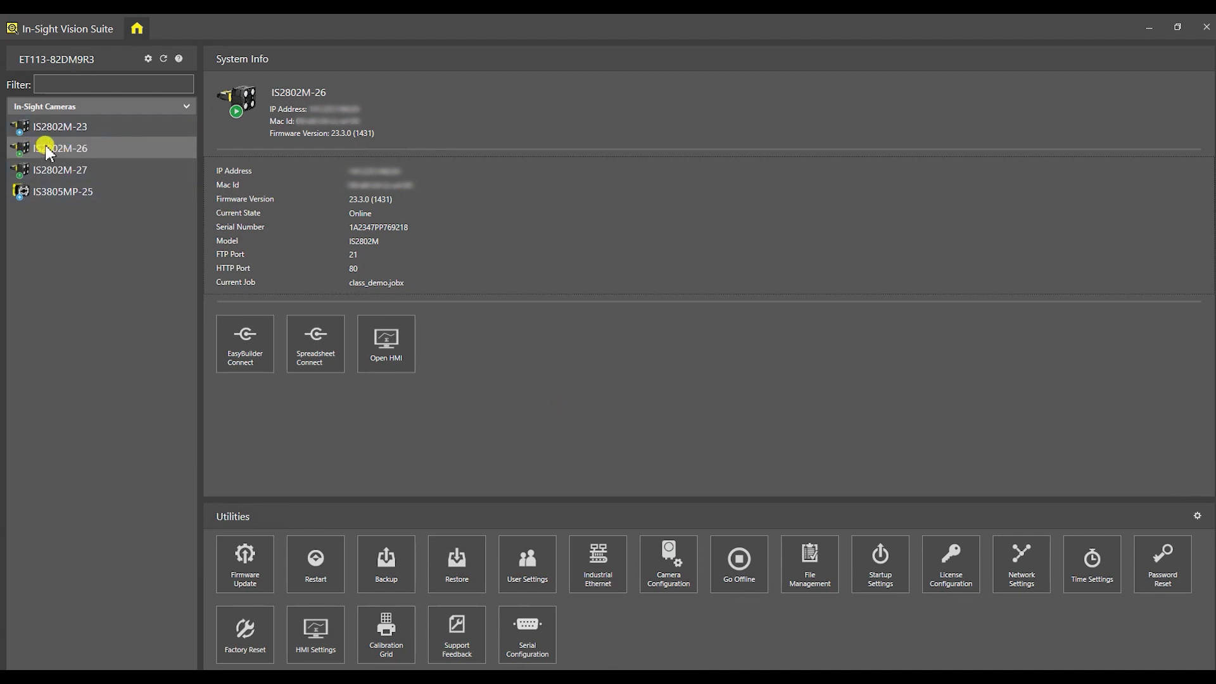
# Step: Connect to camera IS2802M-26, take it offline, and start a new job replacing class_demo
pyautogui.doubleClick(84, 150)
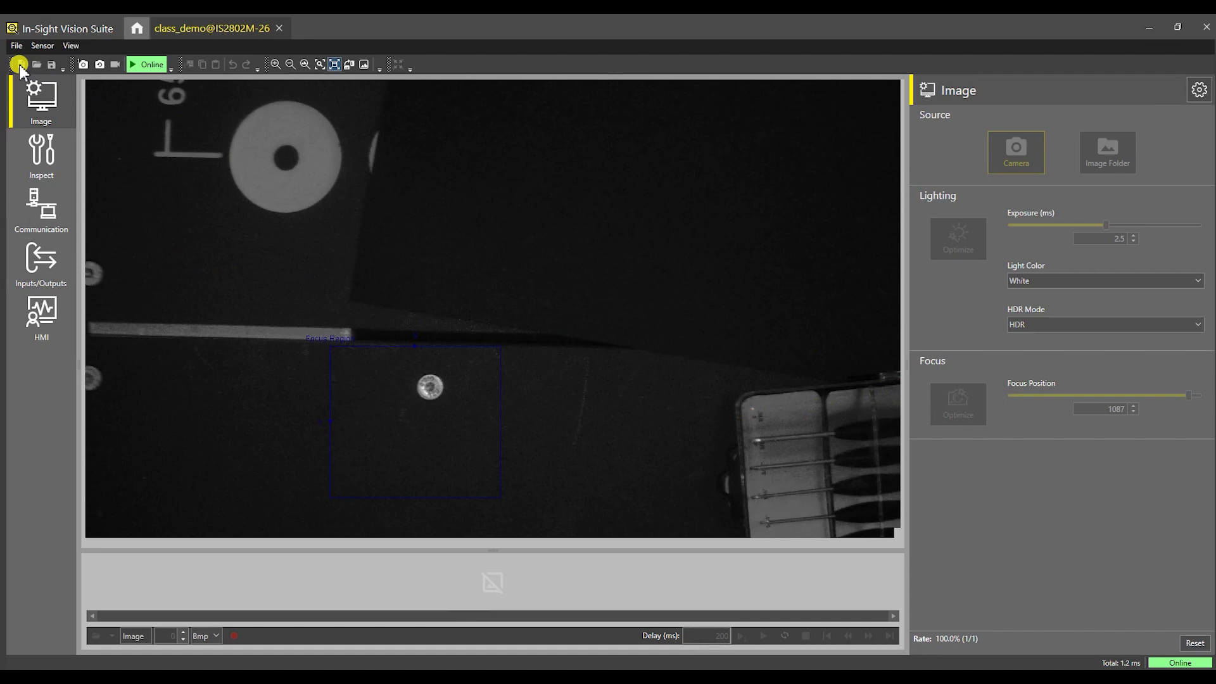
pyautogui.click(148, 64)
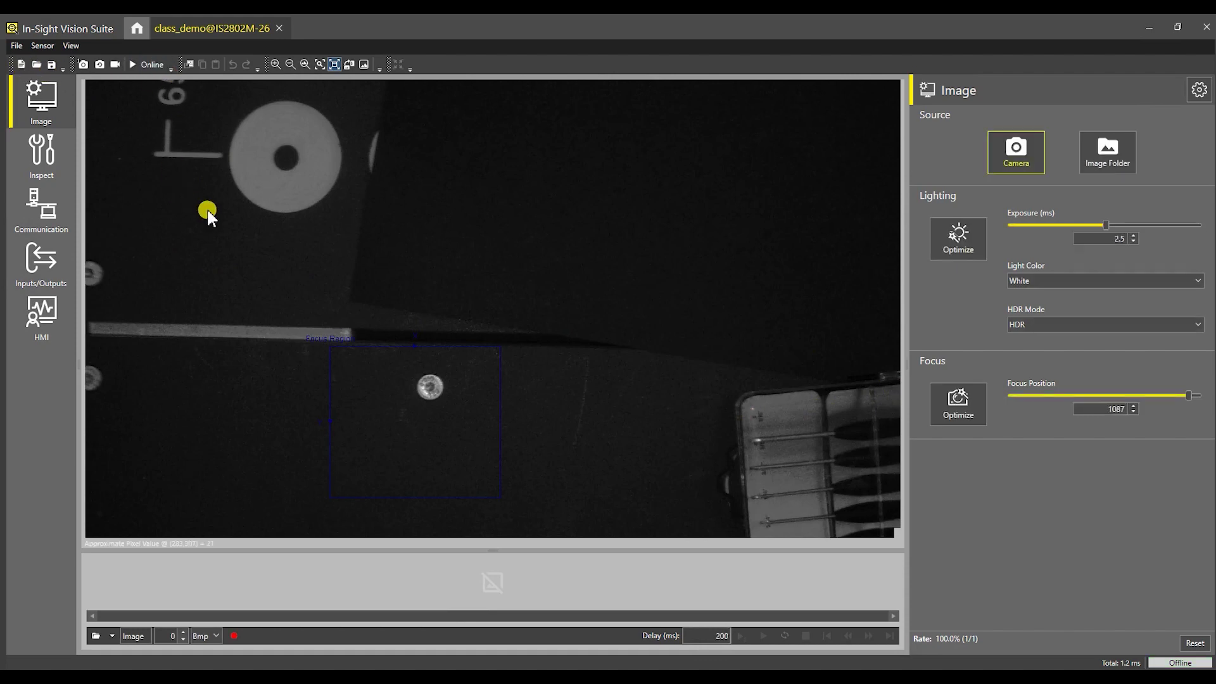
pyautogui.click(21, 64)
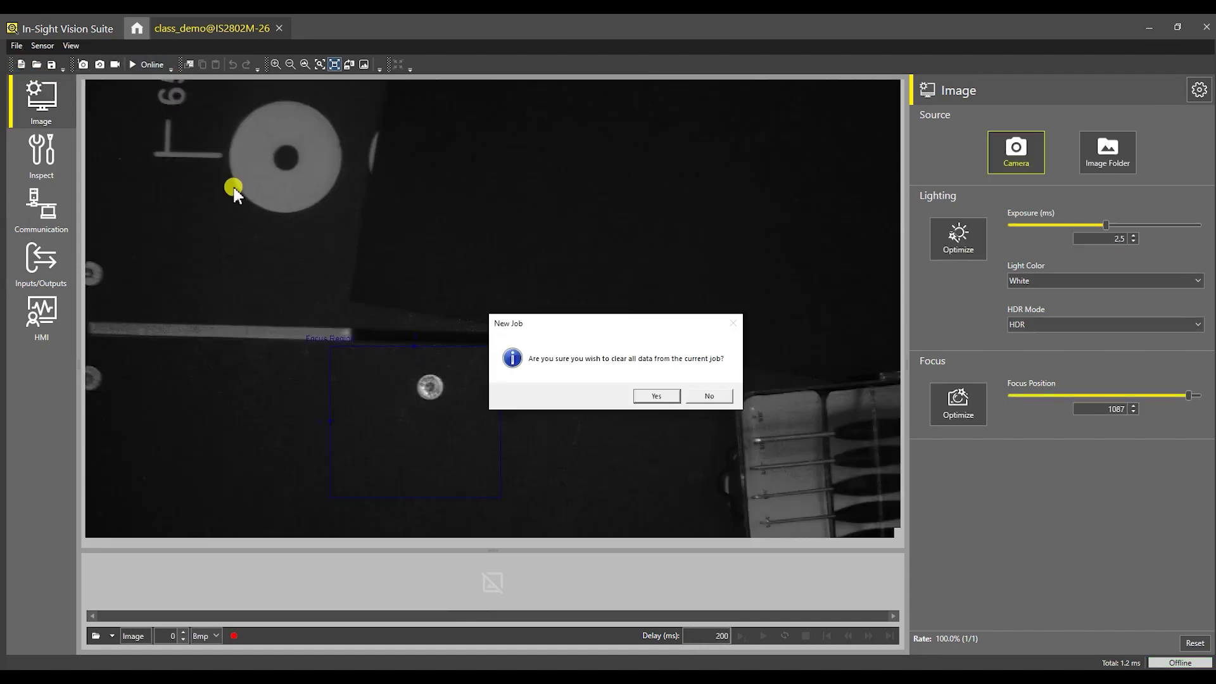
# Step: Confirm clearing the old job, then auto-optimize lighting to 4.1 ms exposure and focus to 1086
pyautogui.click(657, 396)
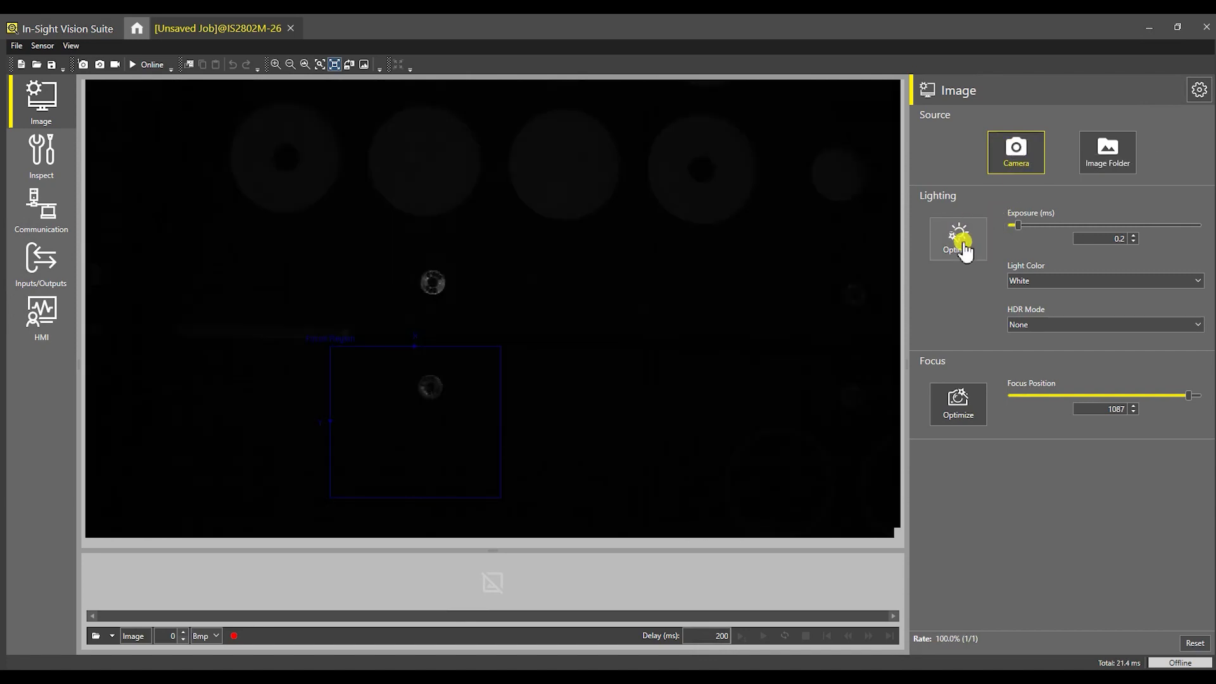
pyautogui.click(963, 247)
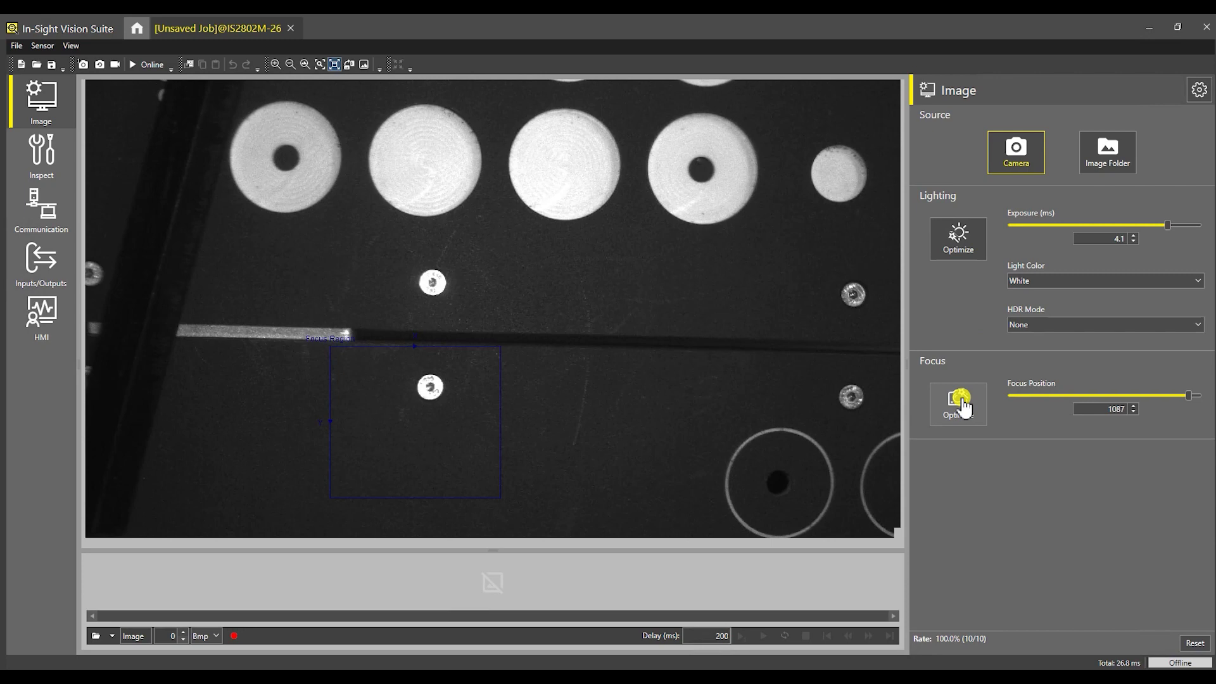
pyautogui.click(961, 405)
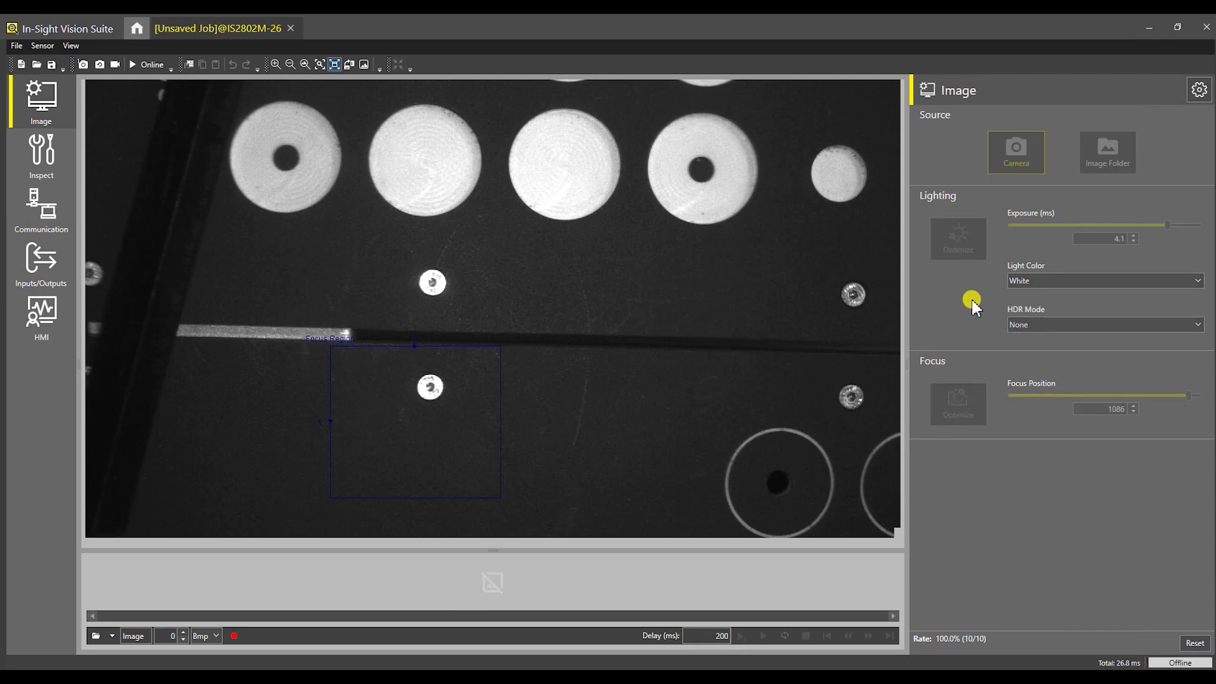
# Step: Uncheck input line, trigger button, Native Mode, Network (UDP) and WebHMI triggers, leaving only Factory Protocols
pyautogui.click(1203, 93)
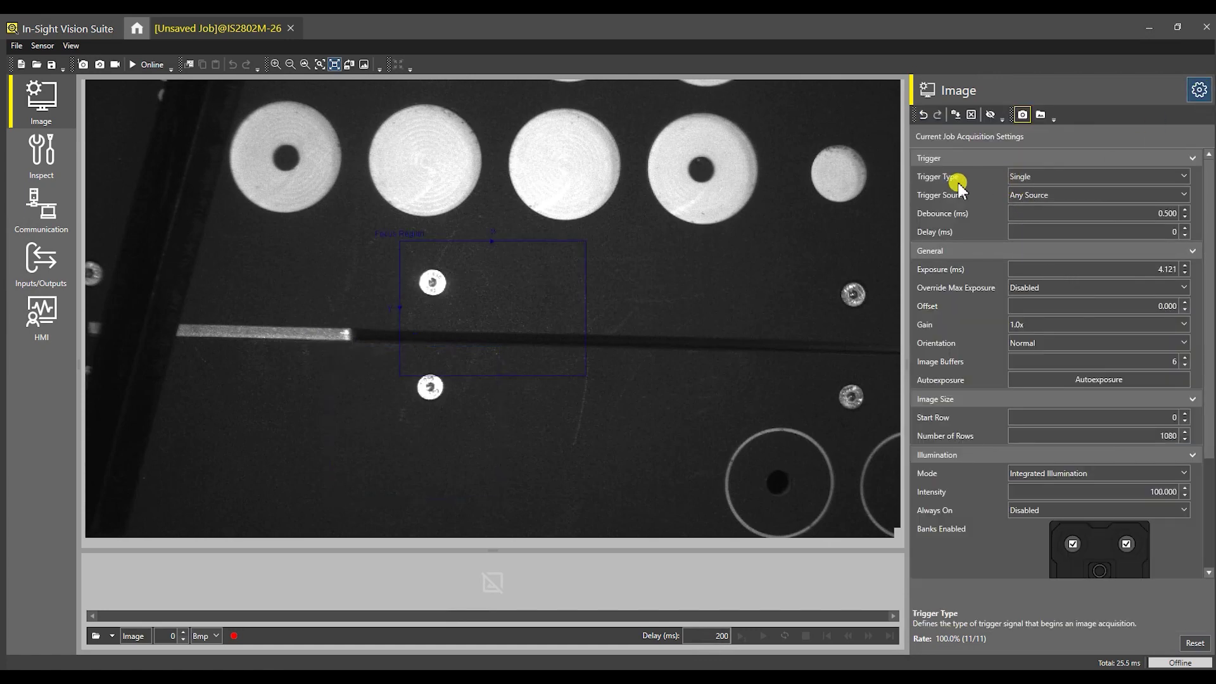
pyautogui.click(1039, 203)
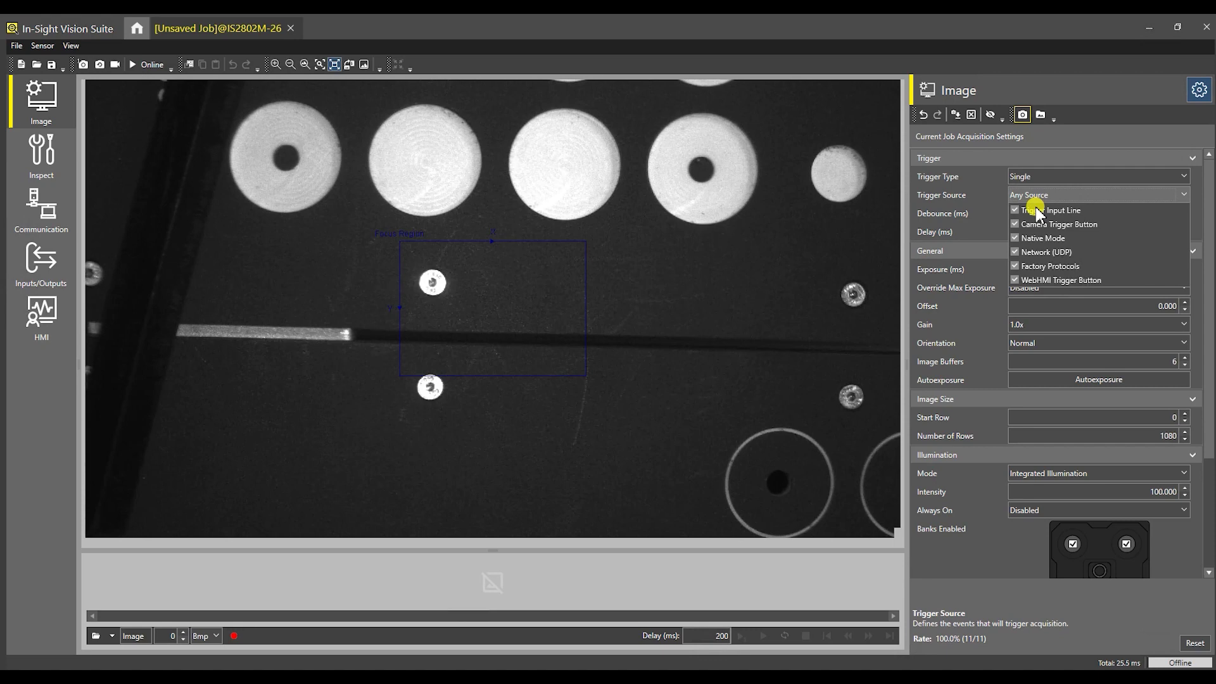
pyautogui.click(1014, 210)
pyautogui.click(1015, 224)
pyautogui.click(1015, 239)
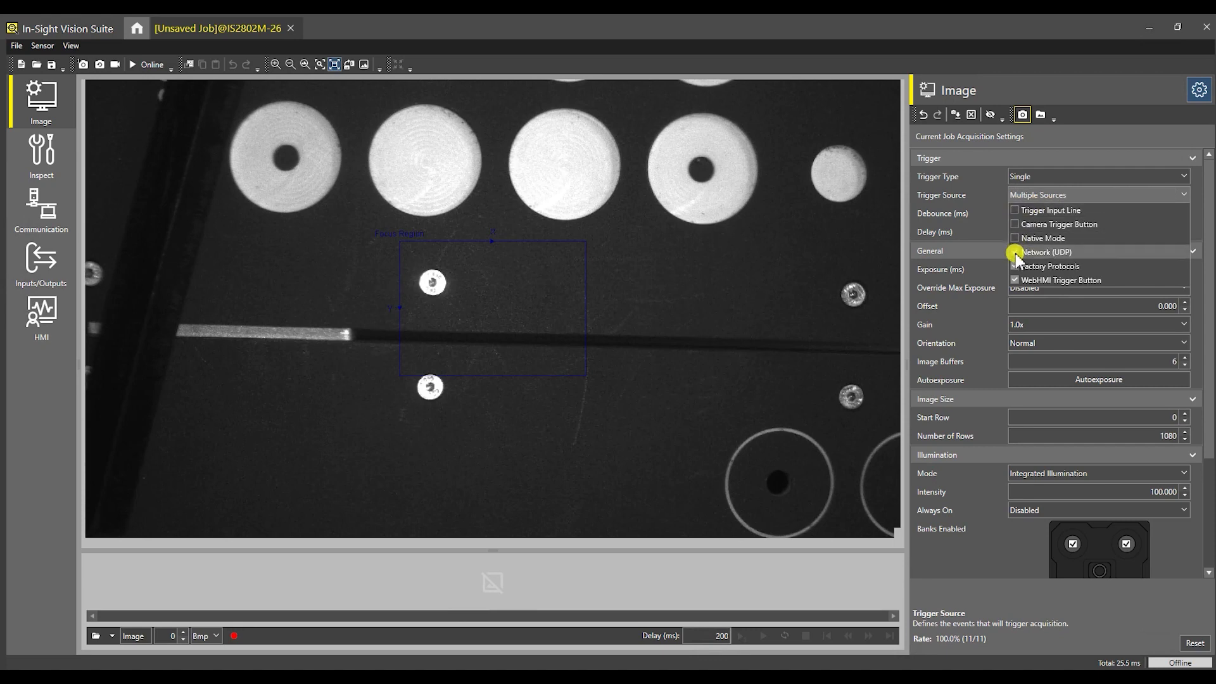
pyautogui.click(1014, 252)
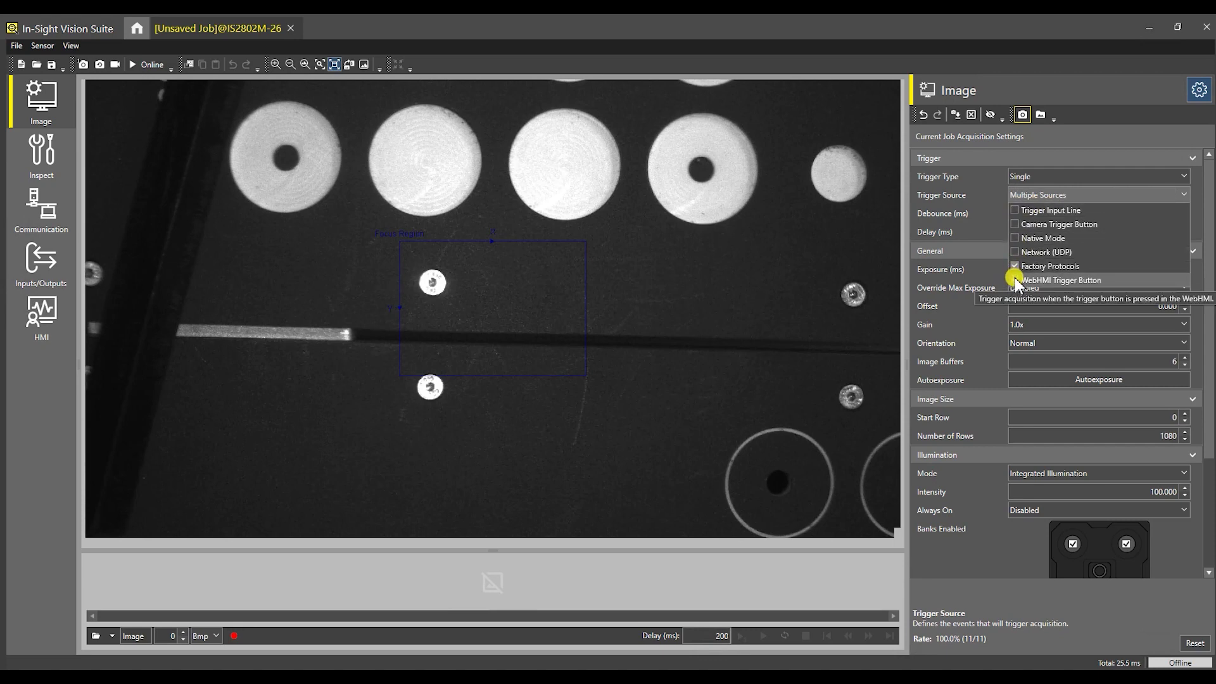
pyautogui.click(1015, 280)
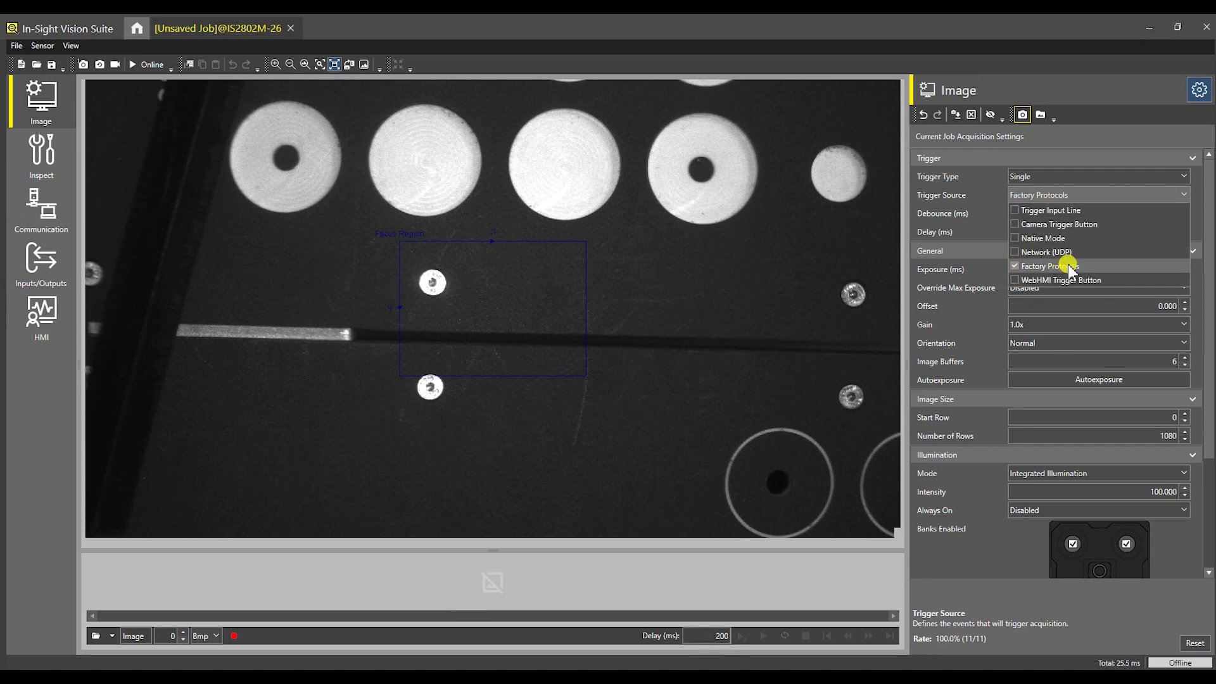
pyautogui.click(979, 195)
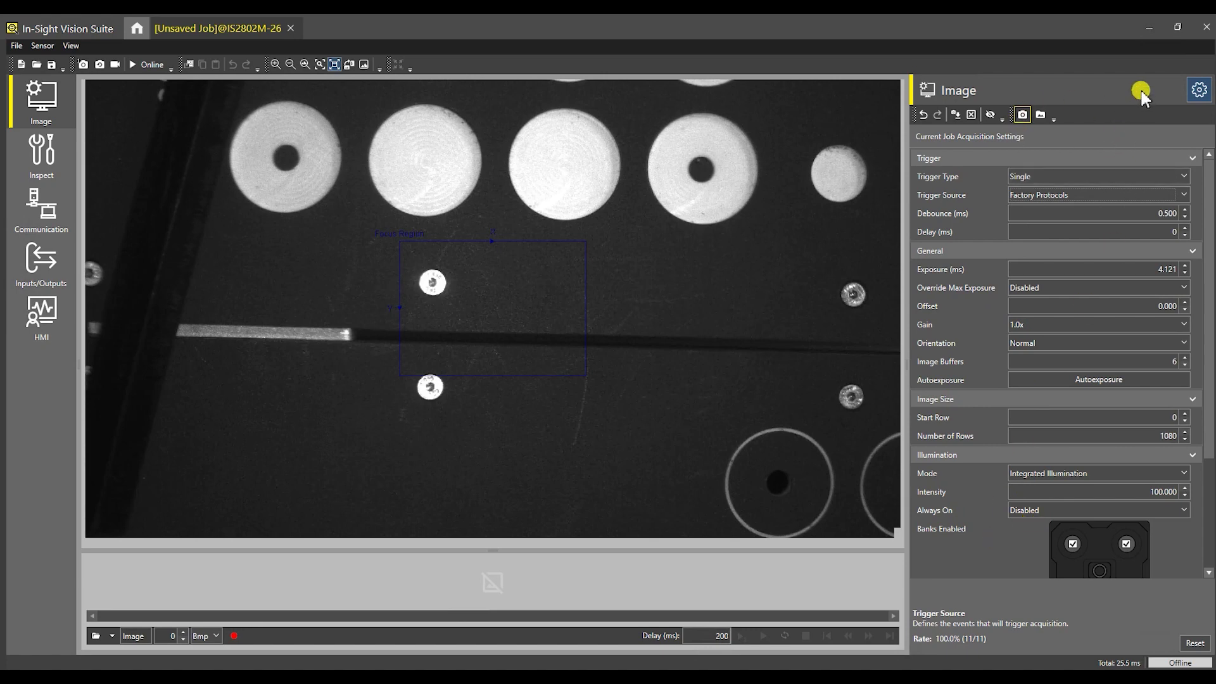
pyautogui.click(1198, 92)
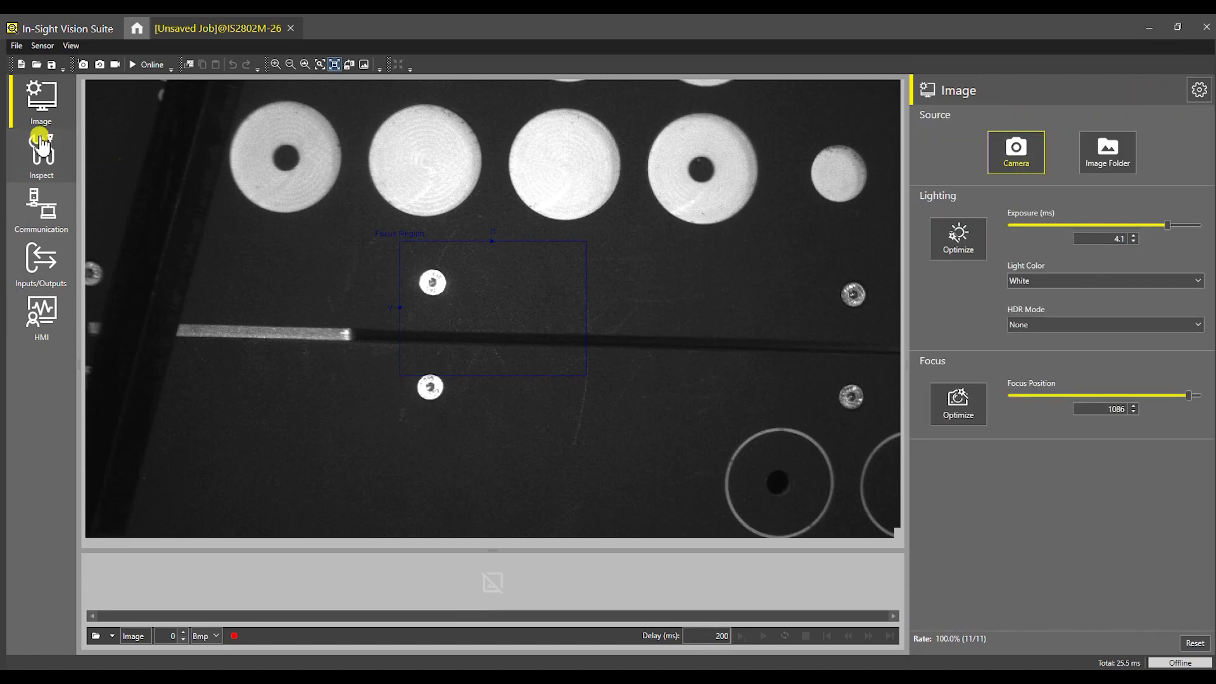
# Step: Add a Find Pattern tool with a circular model region centred on the small white dot
pyautogui.hotkey('ctrl', '2')
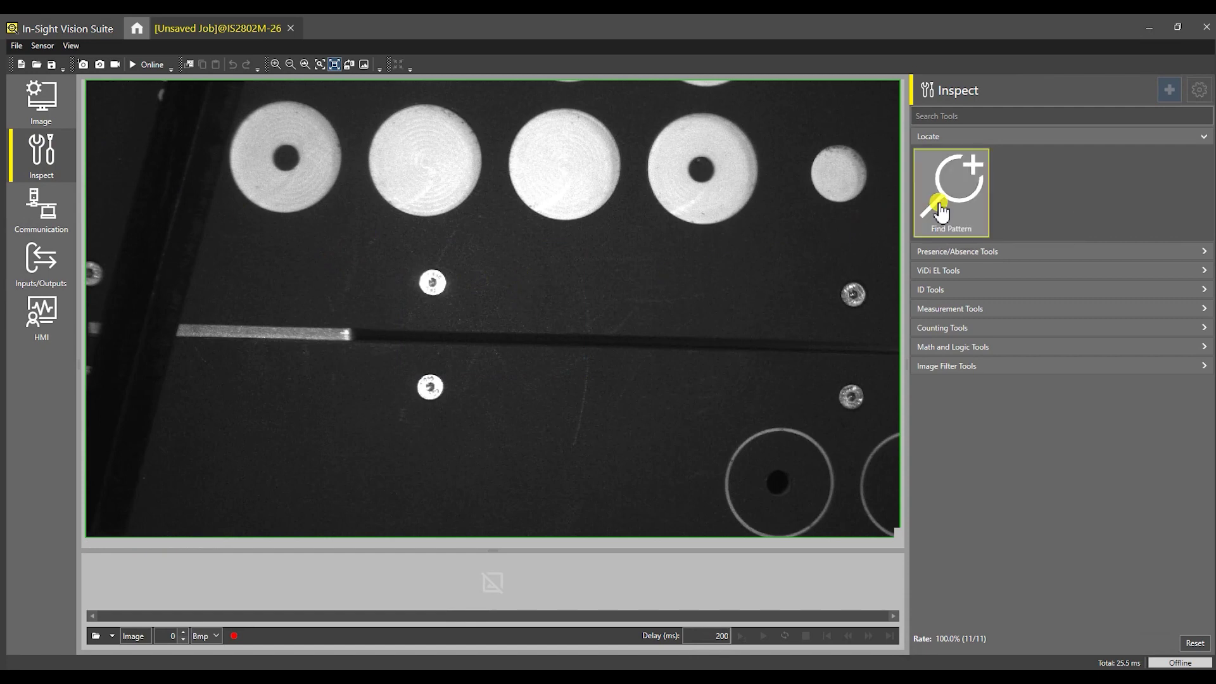
pyautogui.doubleClick(953, 187)
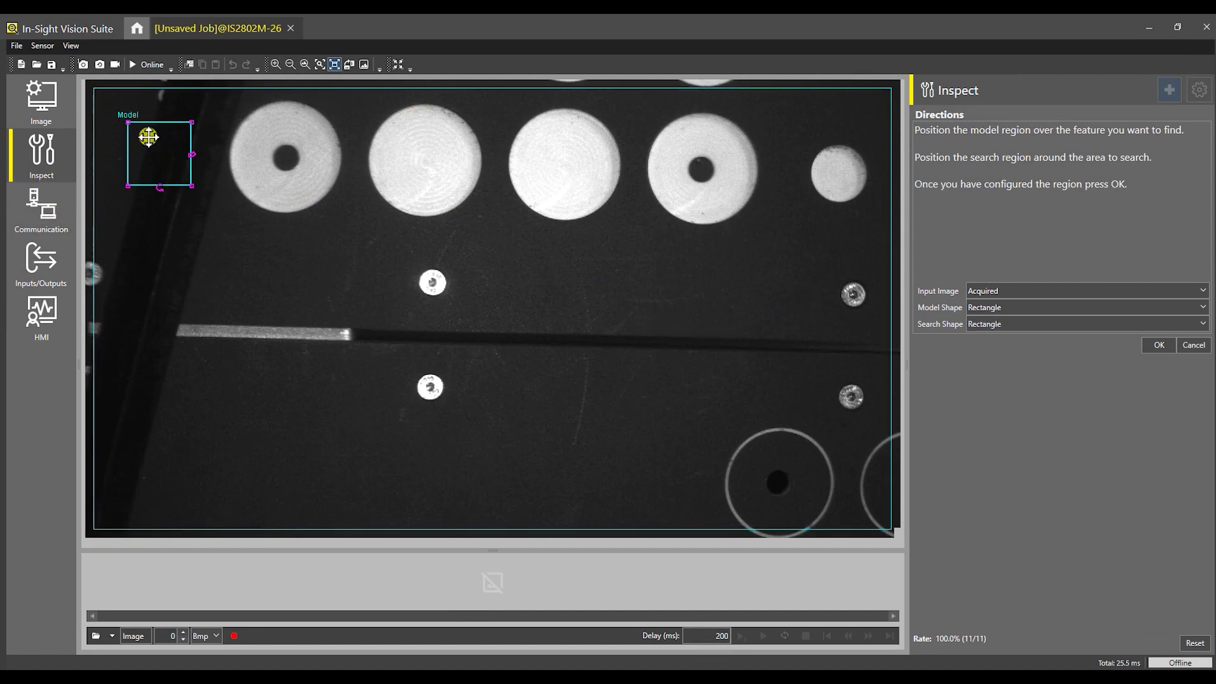
pyautogui.moveTo(154, 153); pyautogui.dragTo(435, 289)
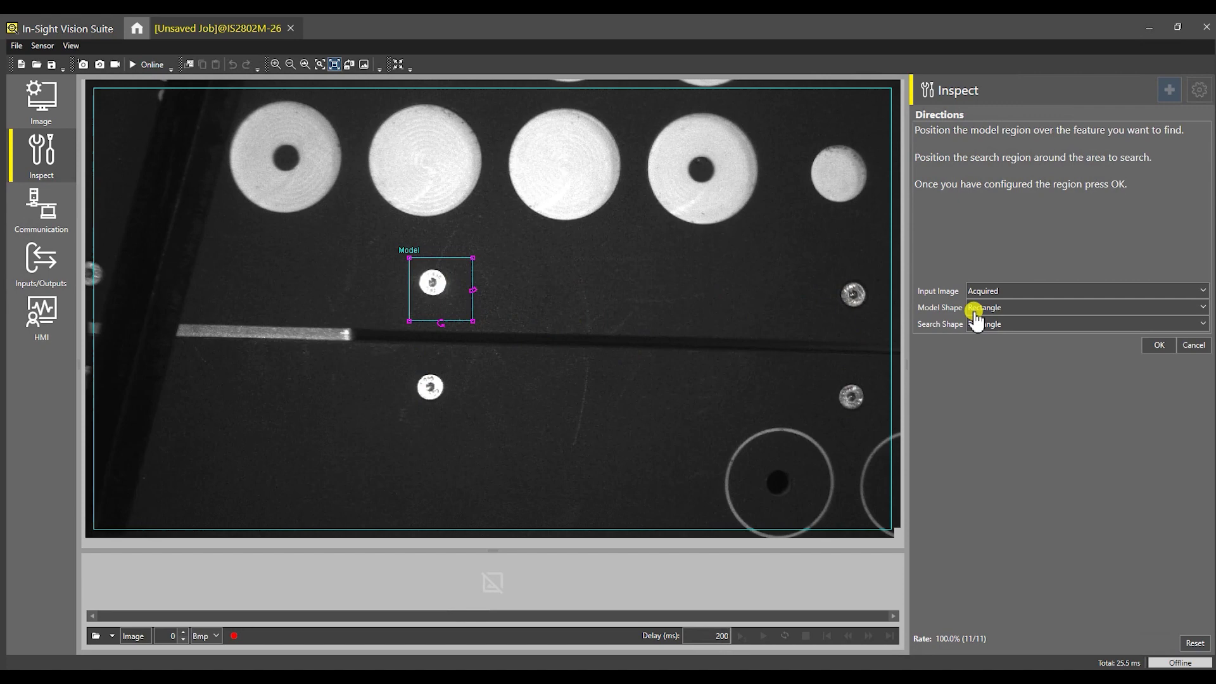
pyautogui.click(998, 308)
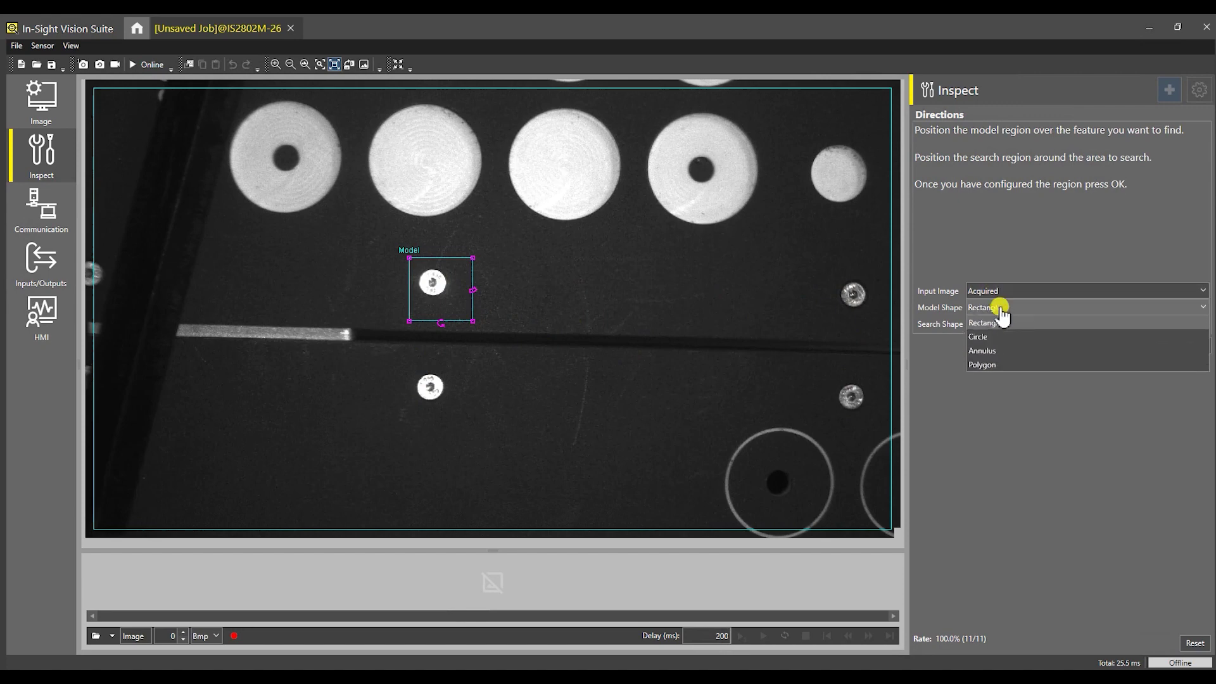
pyautogui.click(999, 337)
pyautogui.moveTo(426, 301)
pyautogui.mouseDown()
pyautogui.moveTo(422, 290)
pyautogui.moveTo(451, 297)
pyautogui.moveTo(434, 281)
pyautogui.mouseUp()
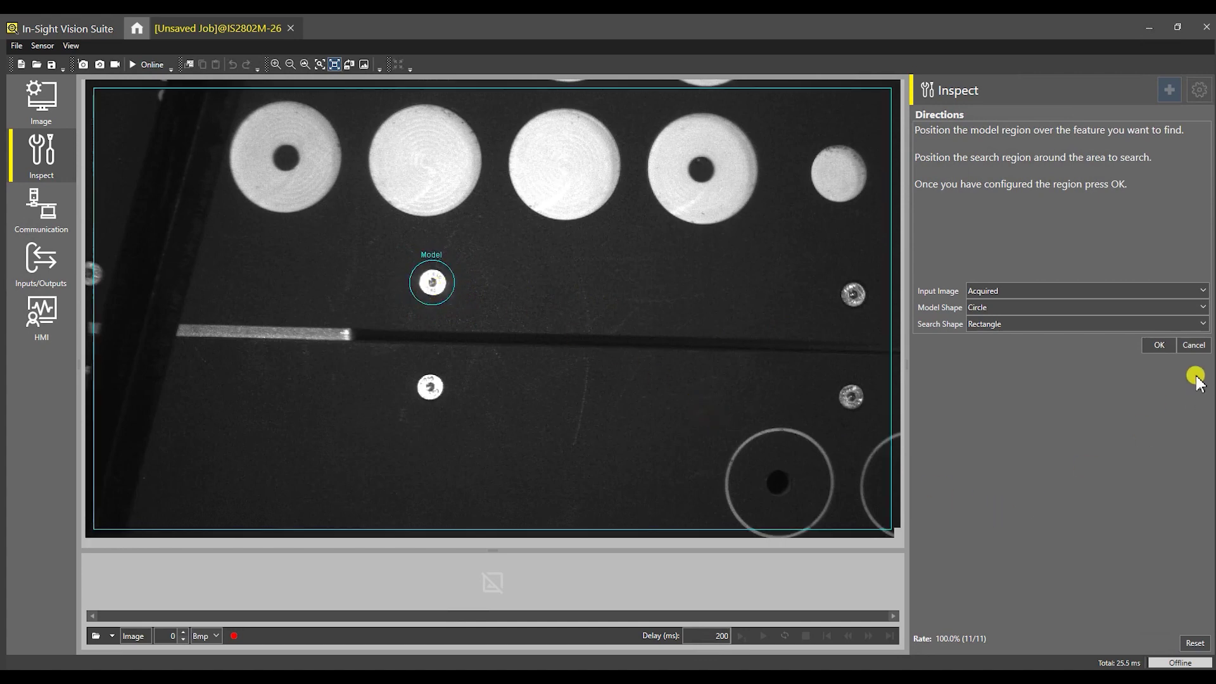
# Step: Create Pattern_1 and review all its settings: score 98.656, rotation search -15 to 15 degrees
pyautogui.click(1154, 345)
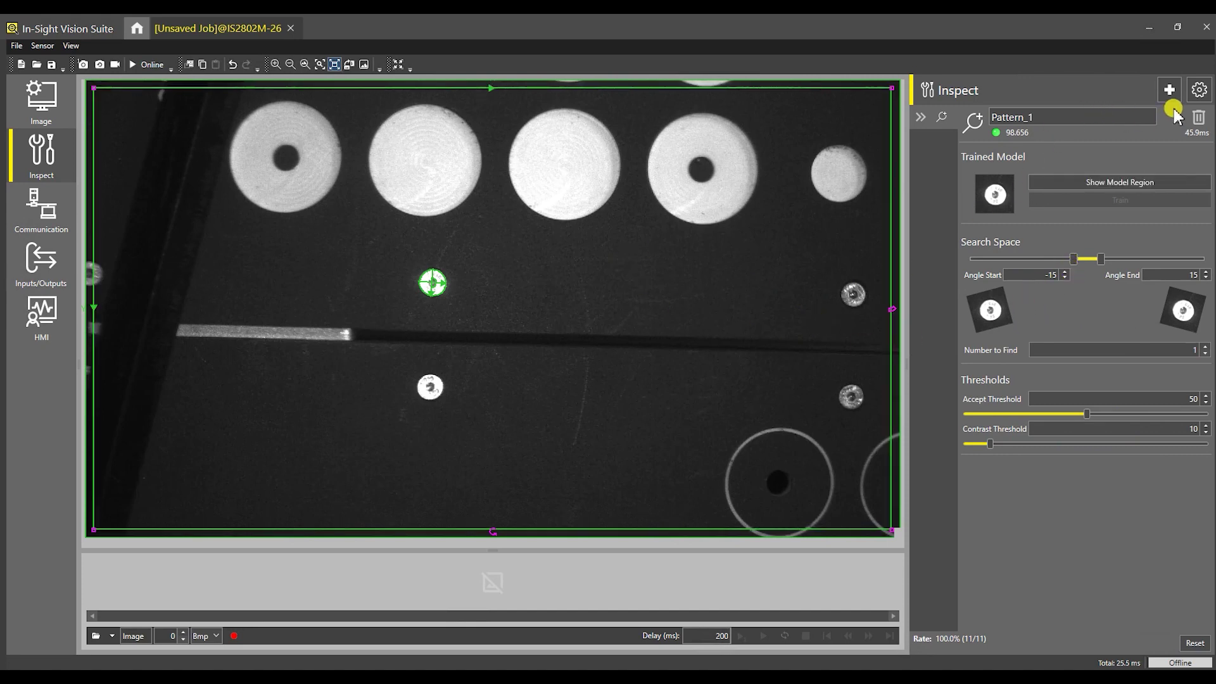
pyautogui.click(1198, 95)
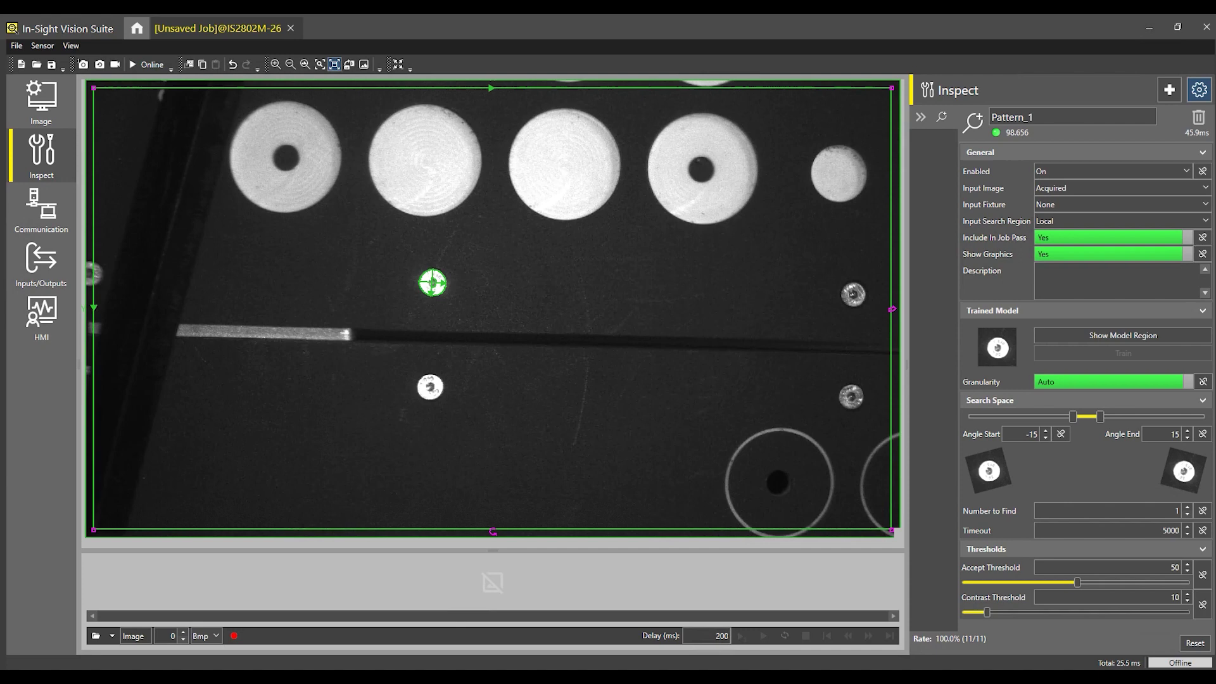
pyautogui.click(1198, 91)
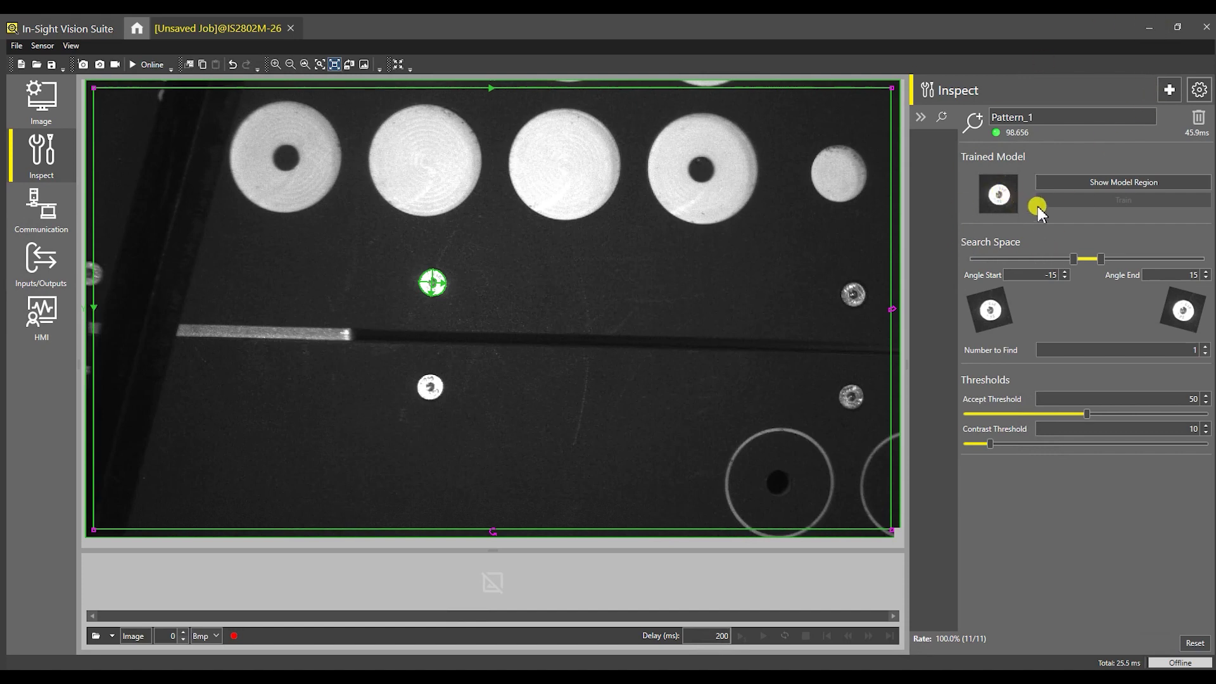
# Step: Add the Math spreadsheet tool Math_1 from the Math and Logic Tools list
pyautogui.click(1170, 90)
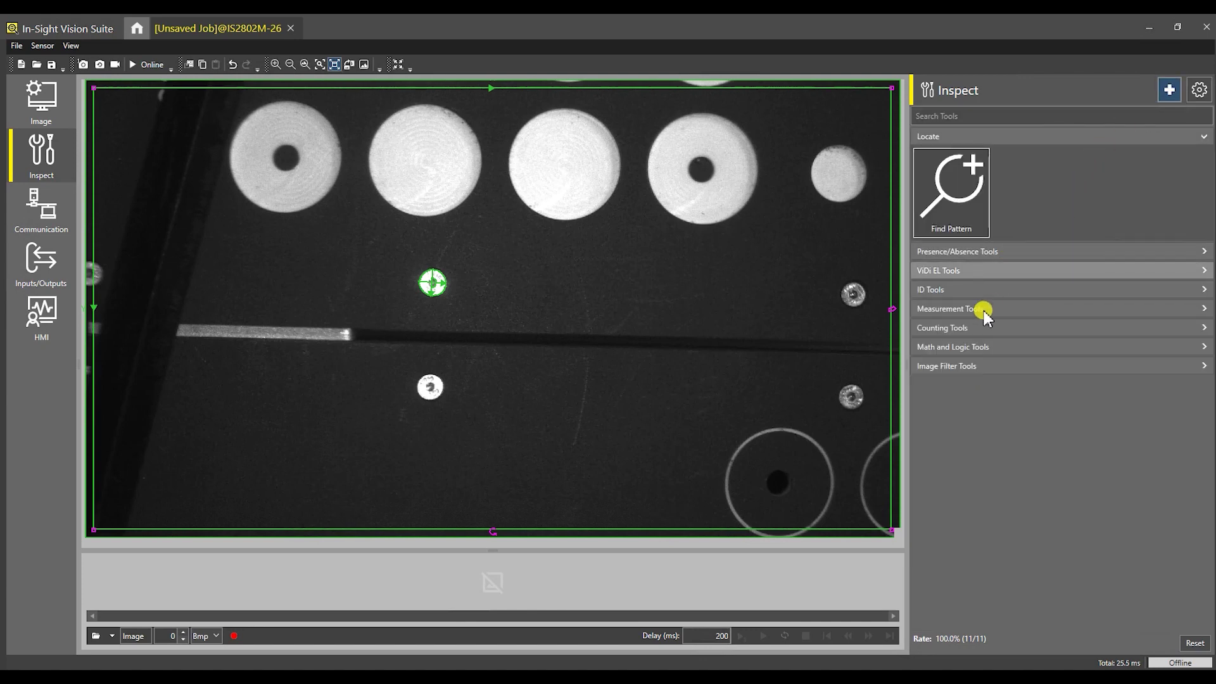
pyautogui.click(953, 349)
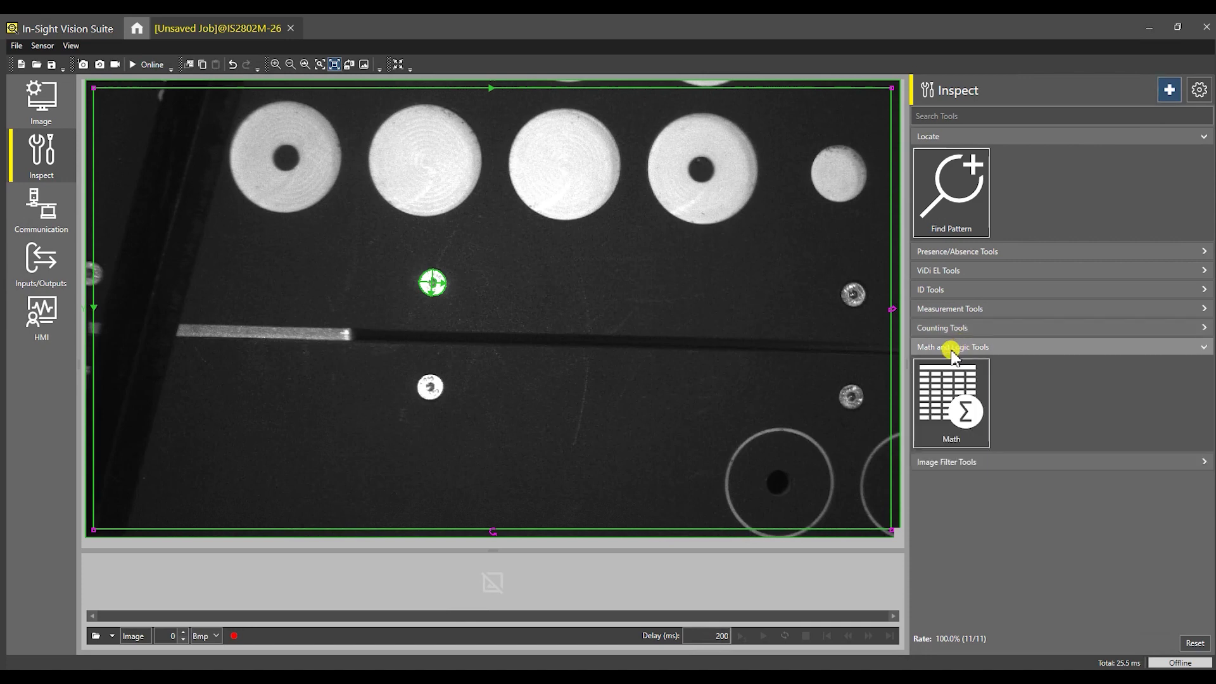
pyautogui.click(964, 399)
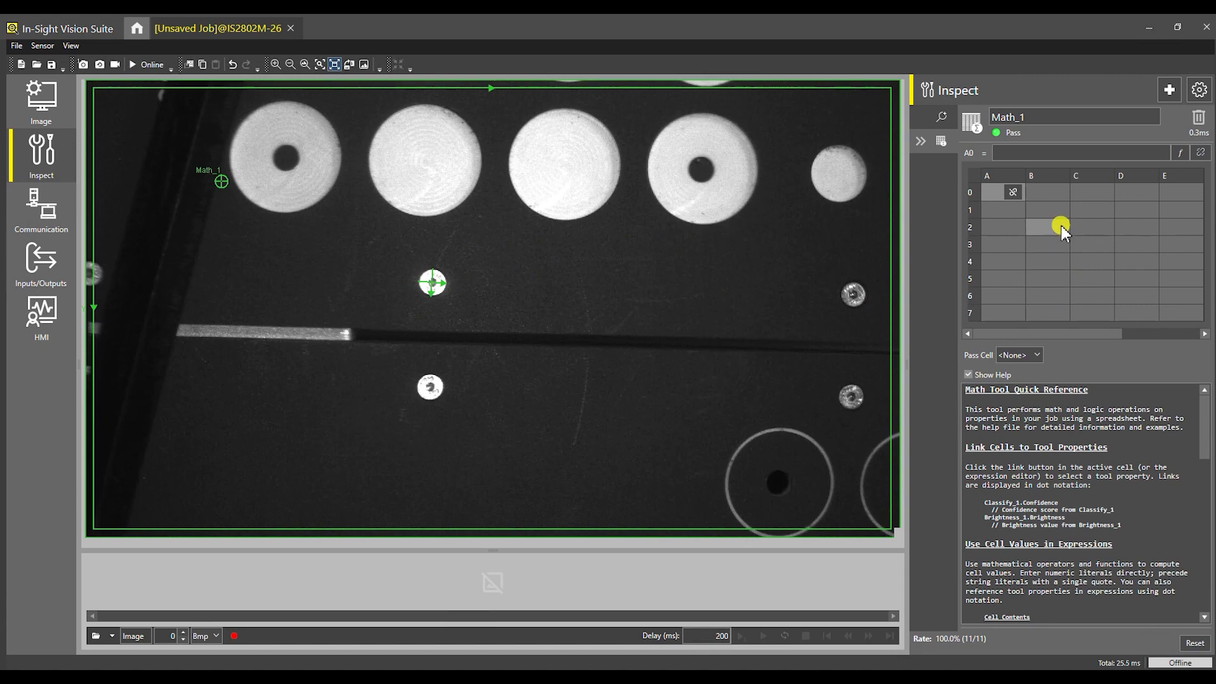
# Step: Link Math_1 cell A0 to Pattern1's output fixture
pyautogui.click(1009, 192)
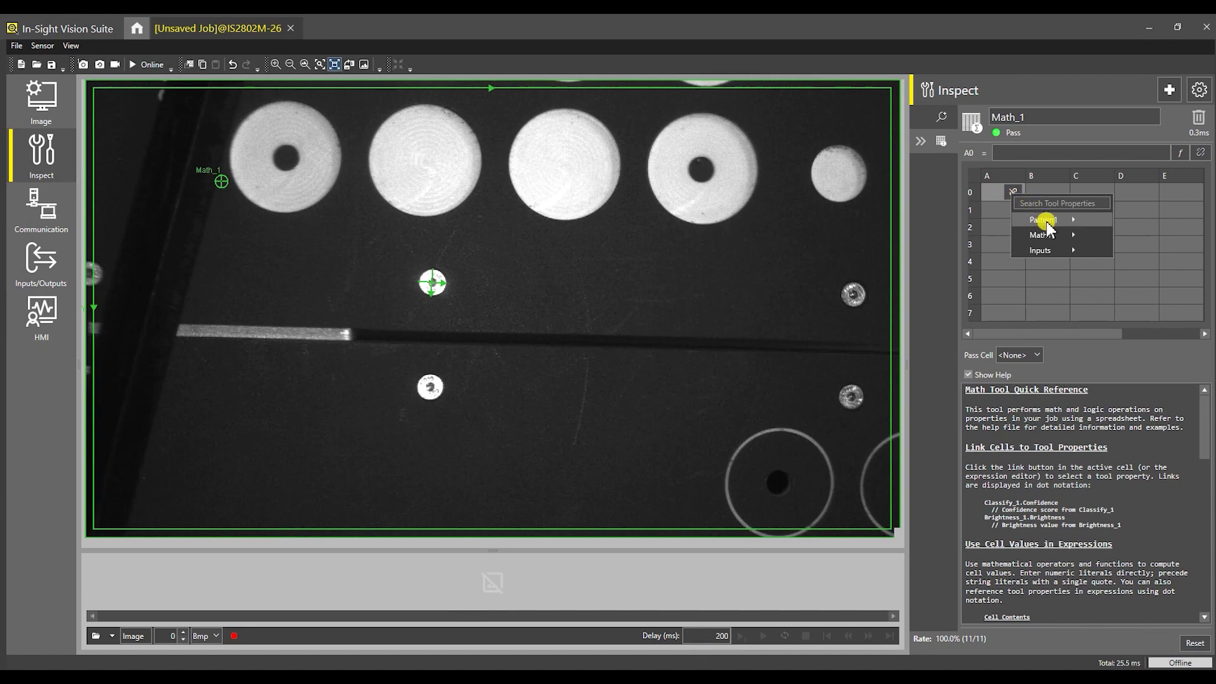
pyautogui.moveTo(1045, 222)
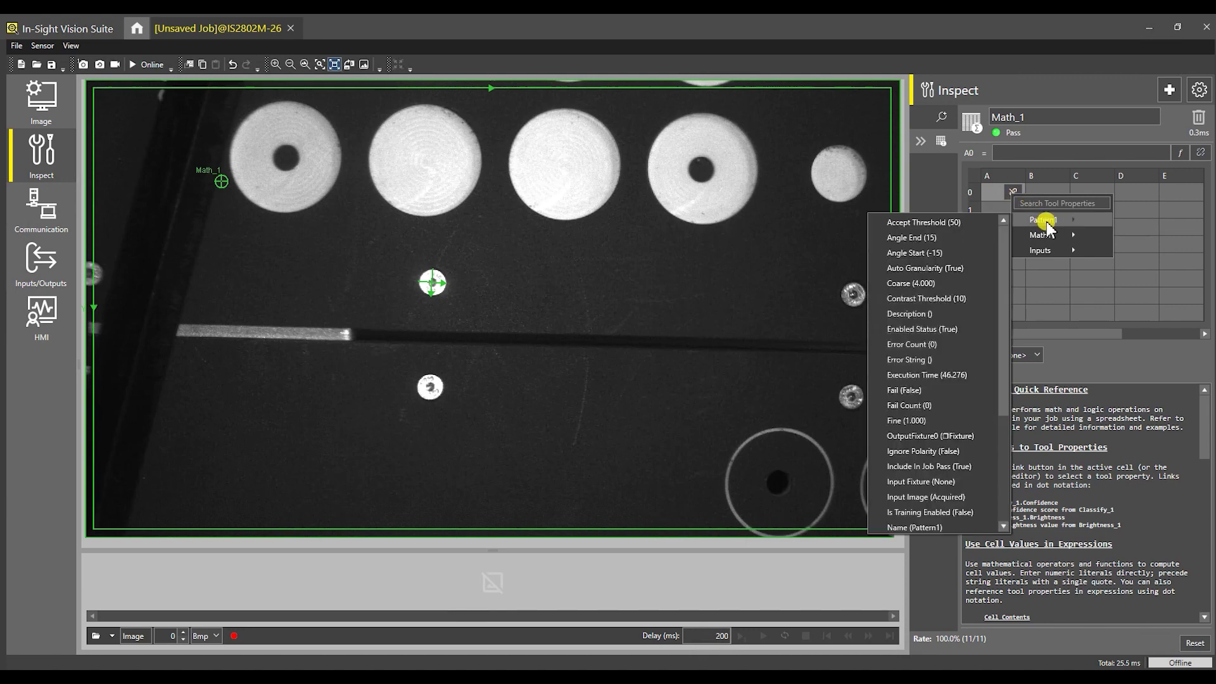
pyautogui.click(981, 436)
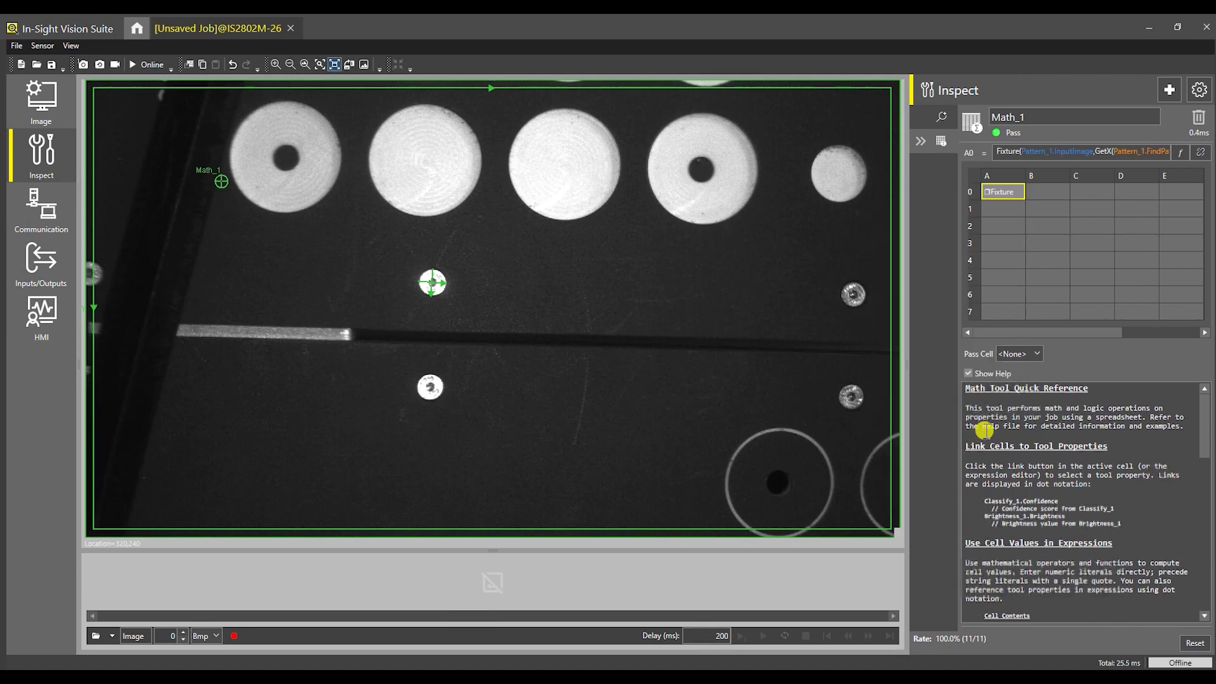
# Step: Enter getx(A0) in cell A1 so it returns X coordinate 816.062
pyautogui.click(1005, 205)
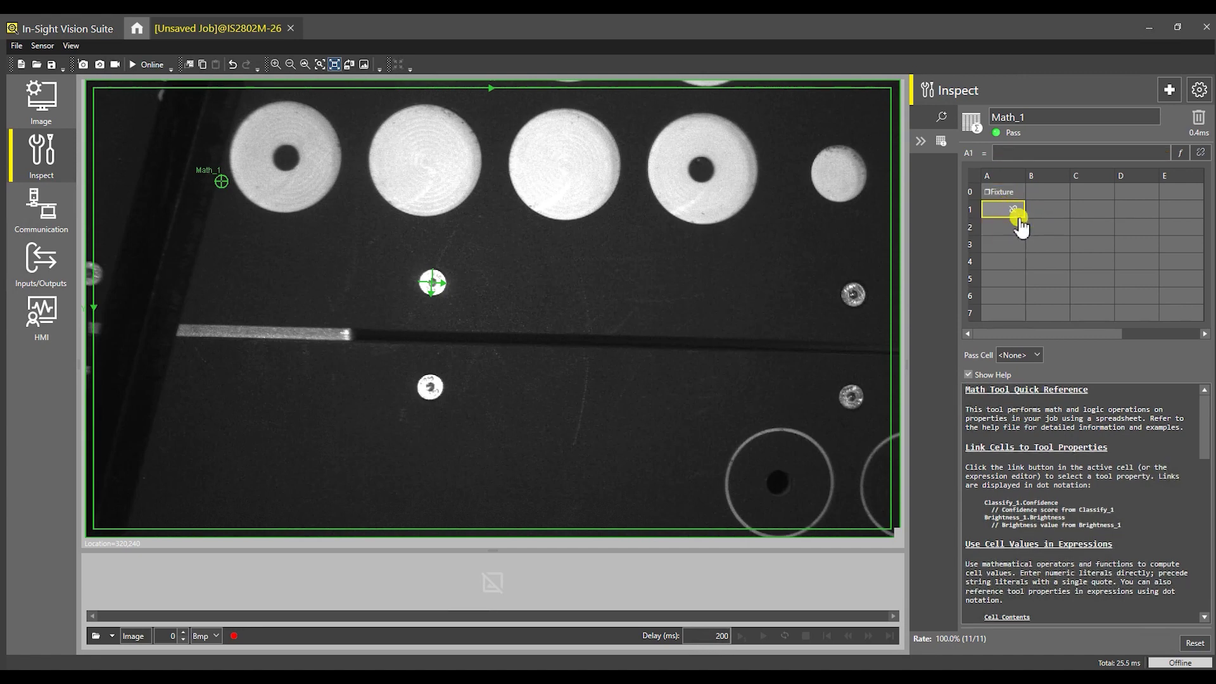
pyautogui.click(999, 153)
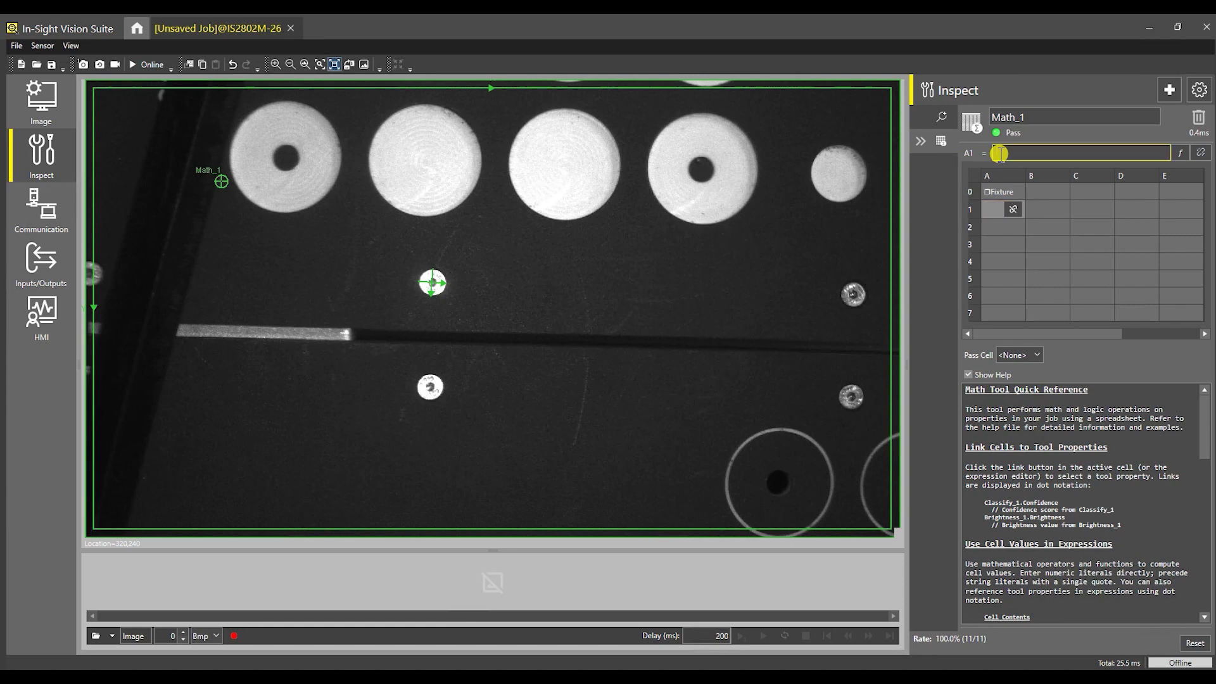
pyautogui.write('getx')
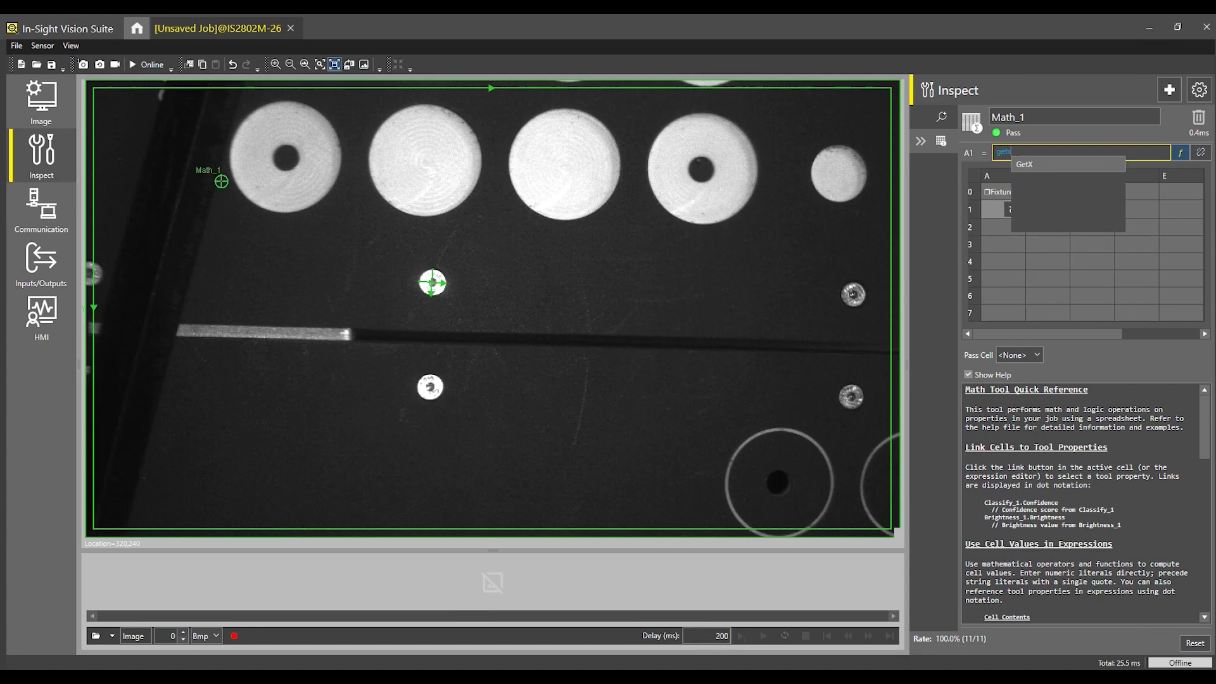
pyautogui.press('Escape')
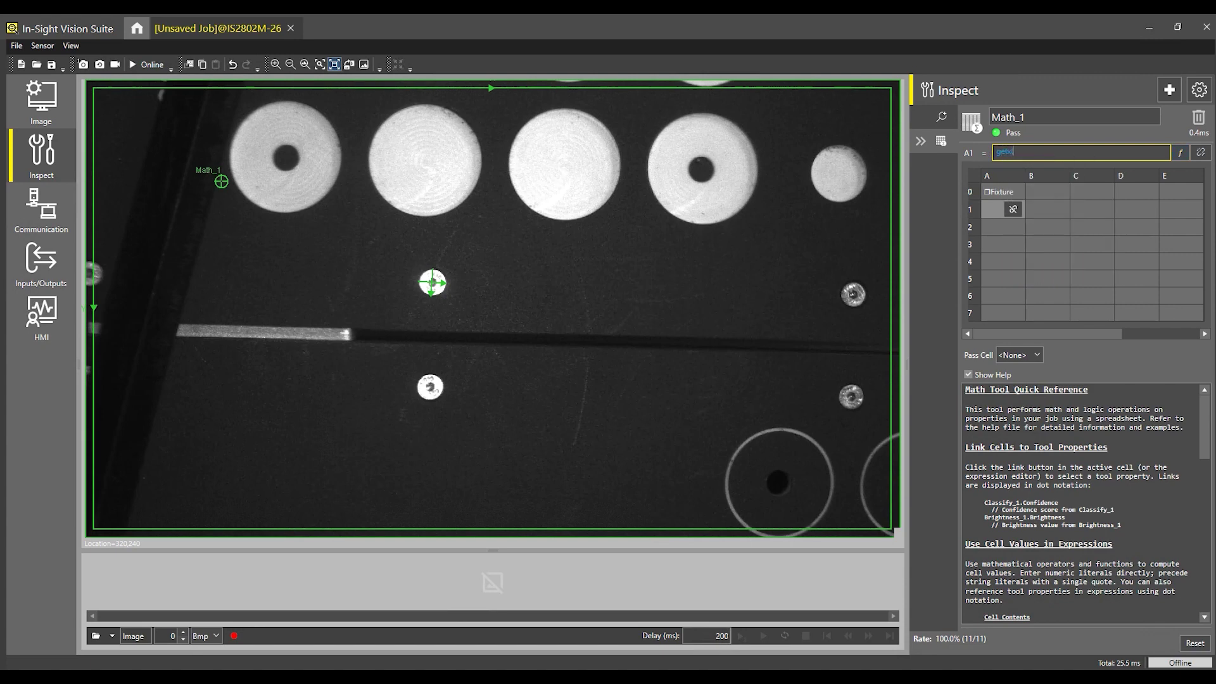
pyautogui.write('(a0')
pyautogui.press('Return')
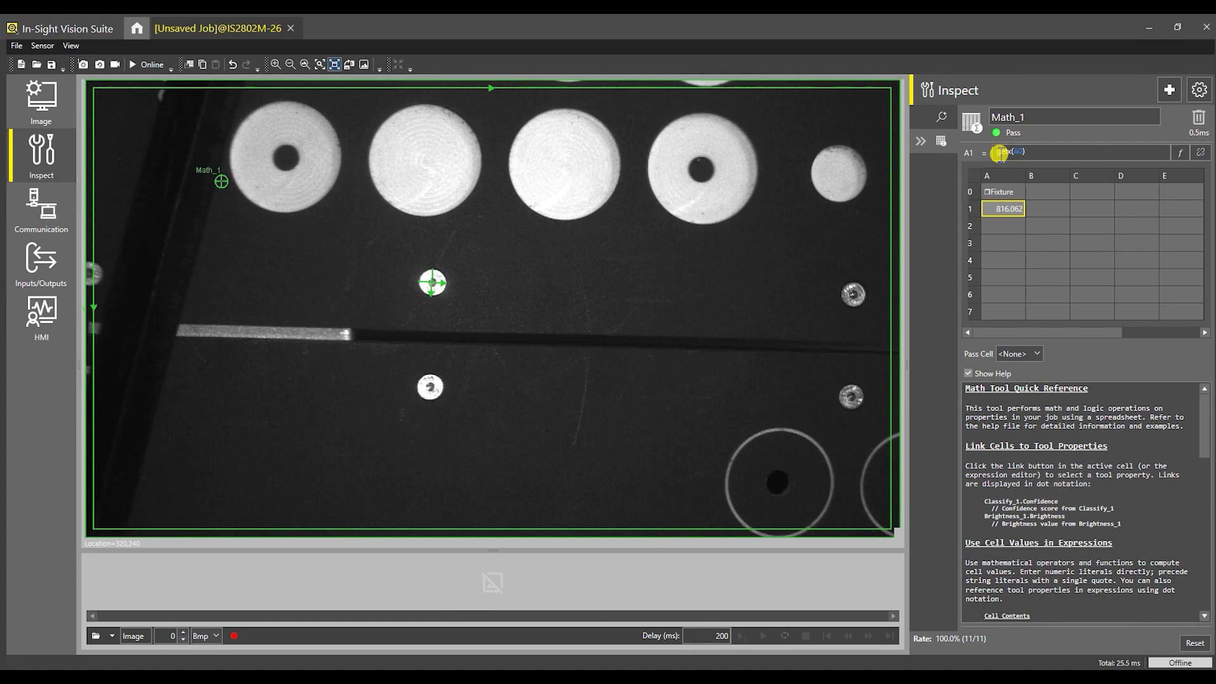
# Step: Enter gety(A0) in cell A2 for Y 477.344, then close Math_1 and open Communication
pyautogui.click(1016, 226)
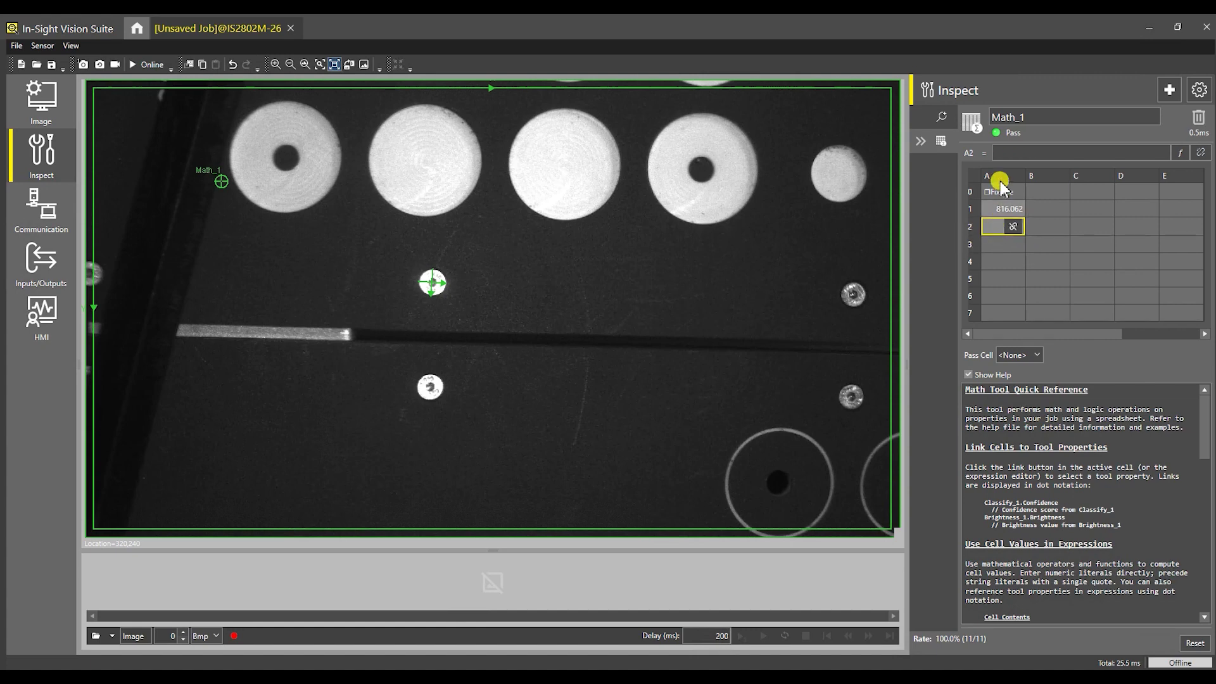
pyautogui.click(1017, 150)
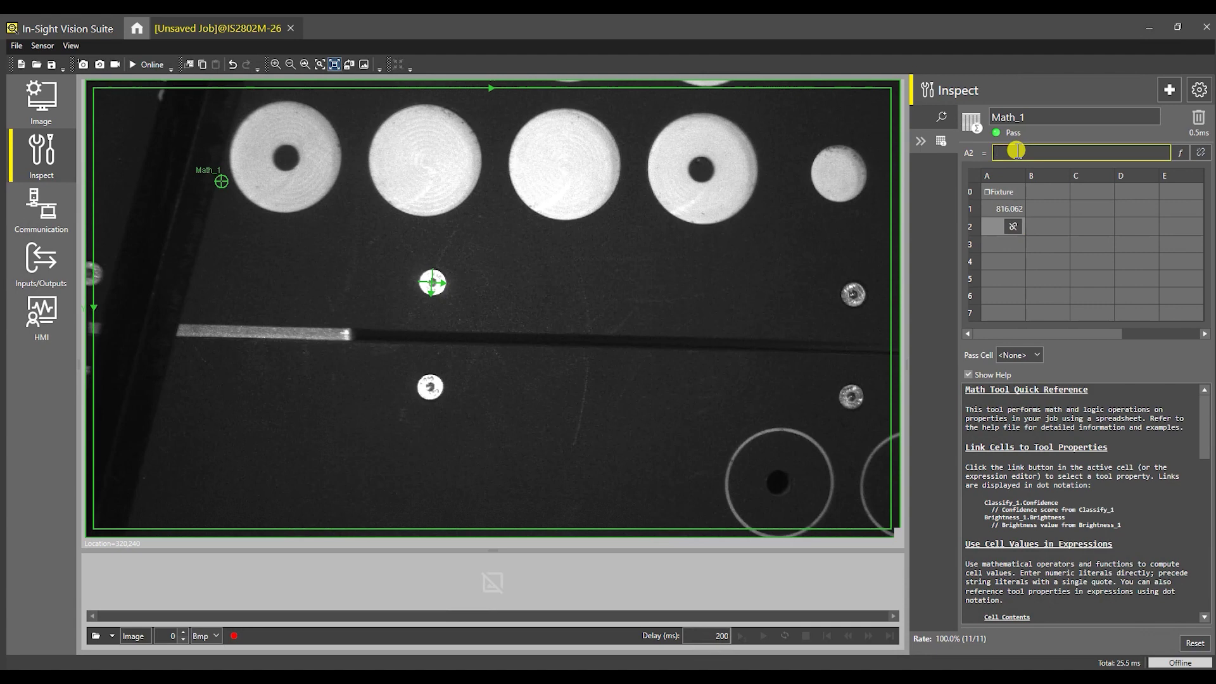
pyautogui.write('get')
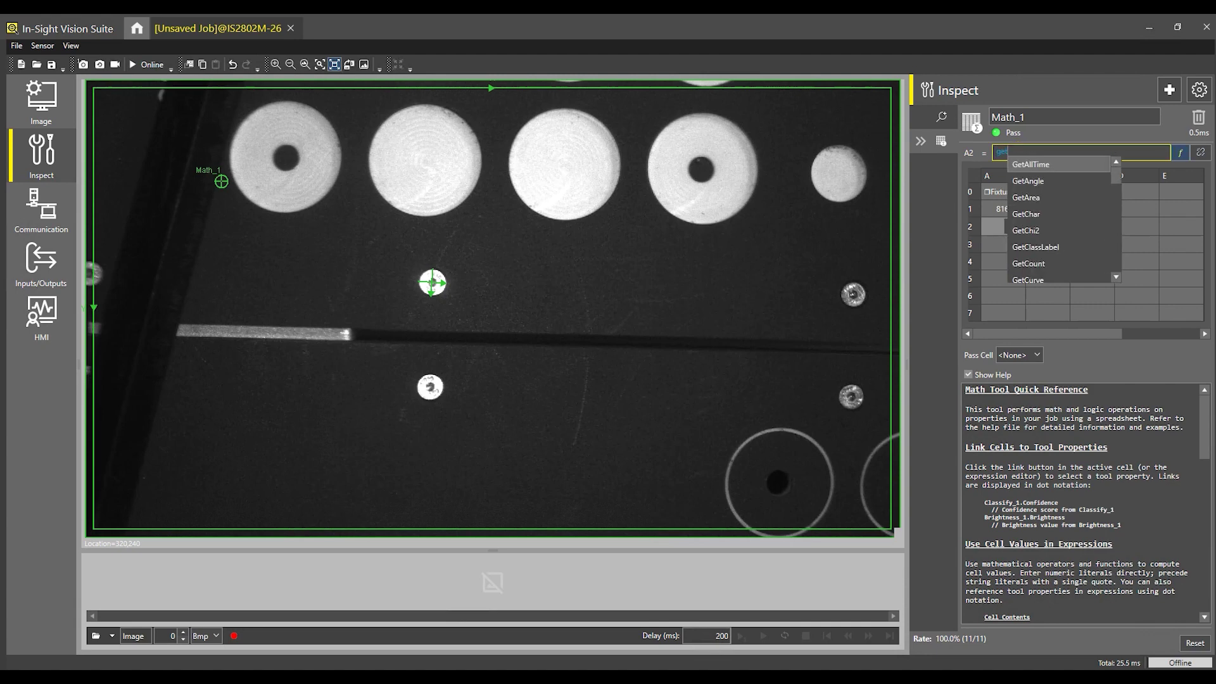
pyautogui.write('y')
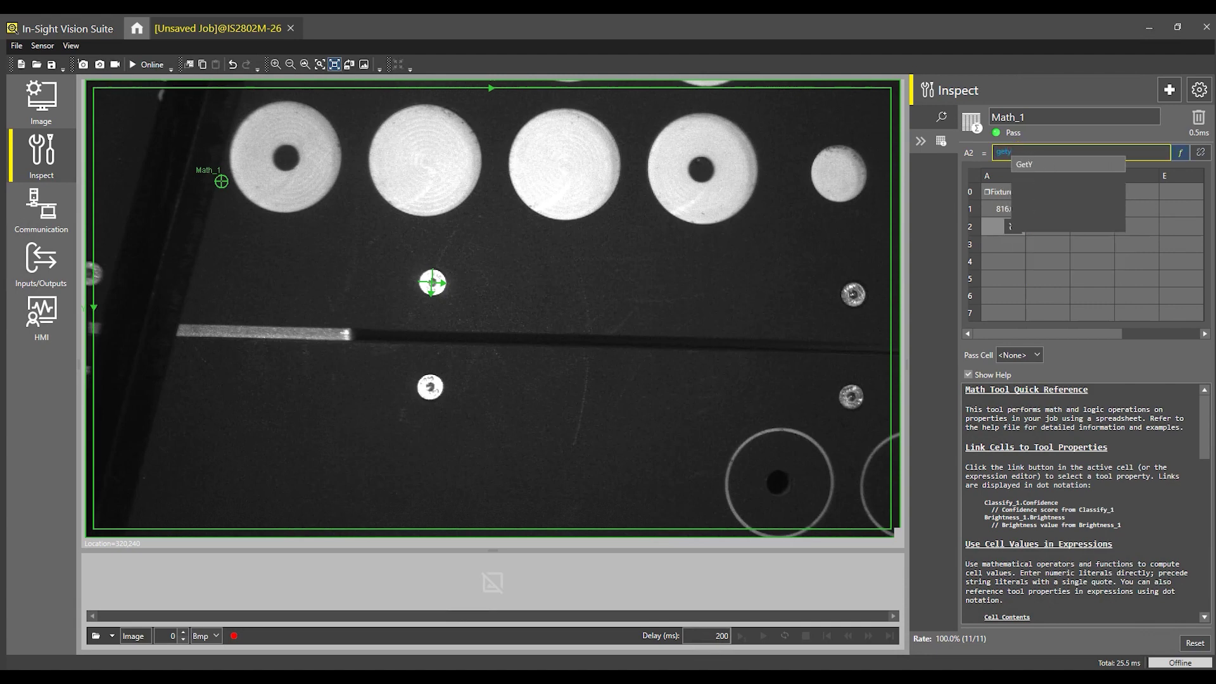
pyautogui.press('Escape')
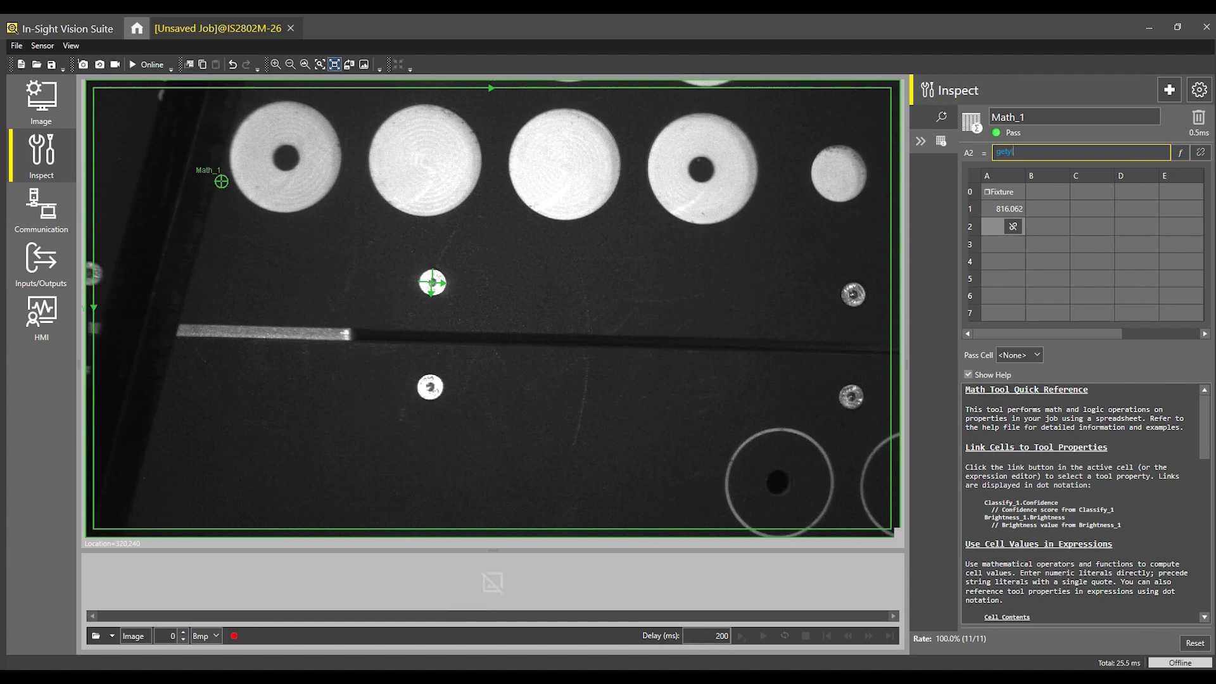
pyautogui.click(1016, 151)
pyautogui.press('Return')
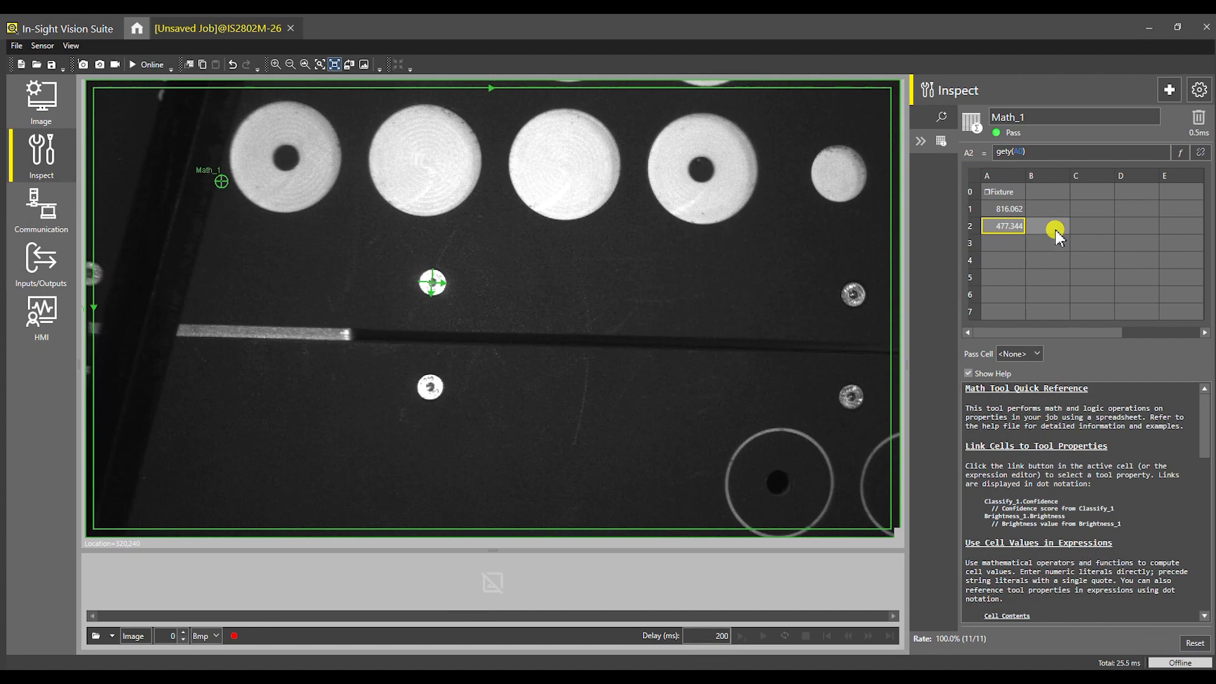
pyautogui.click(921, 141)
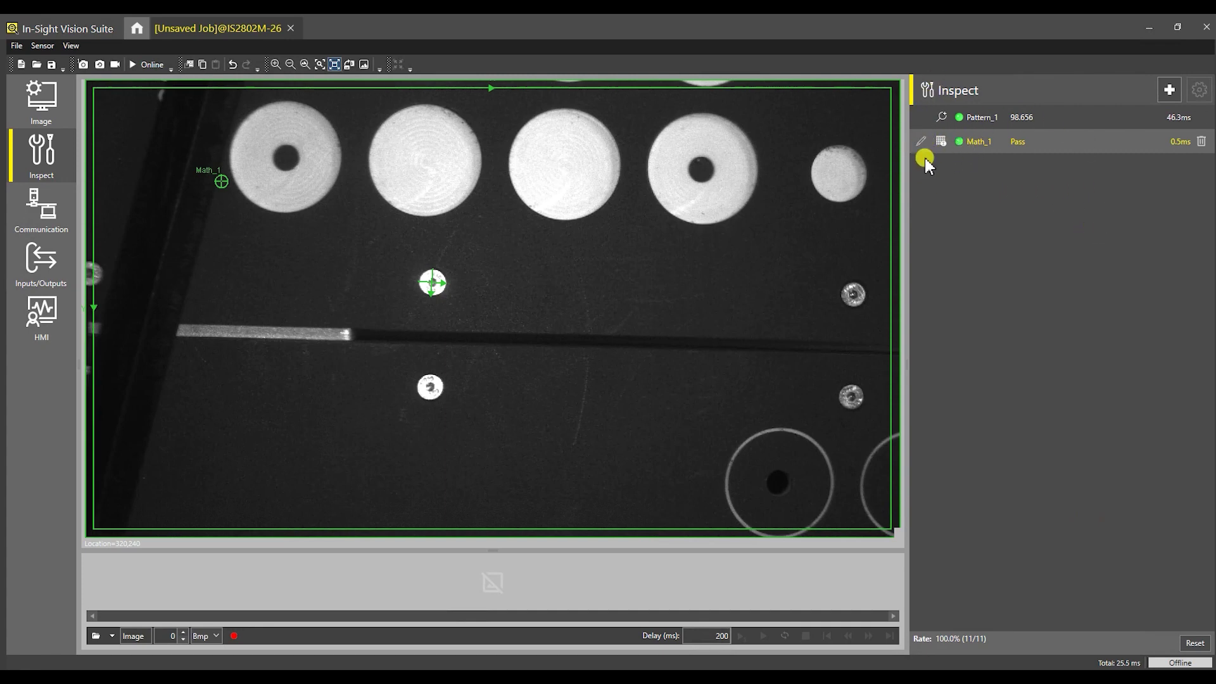
pyautogui.click(39, 205)
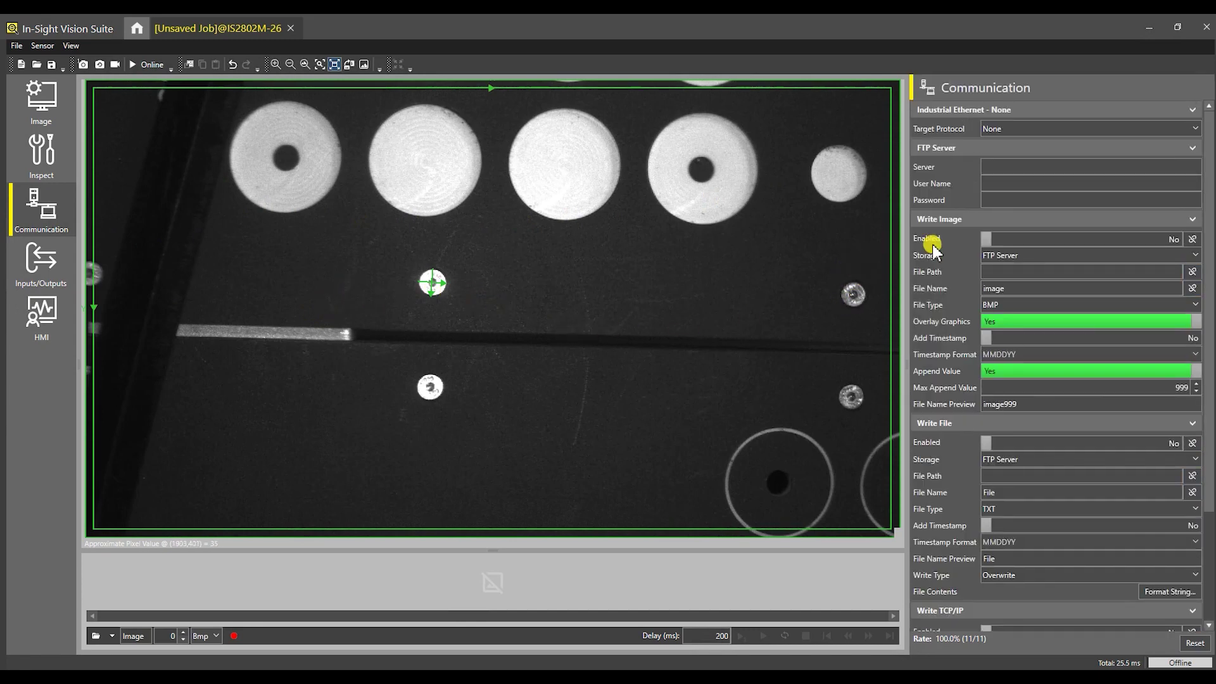
# Step: Set Target Protocol to EtherNet/IP and add Math1.A1 and Math1.A2 as 32-bit float outputs
pyautogui.click(1195, 130)
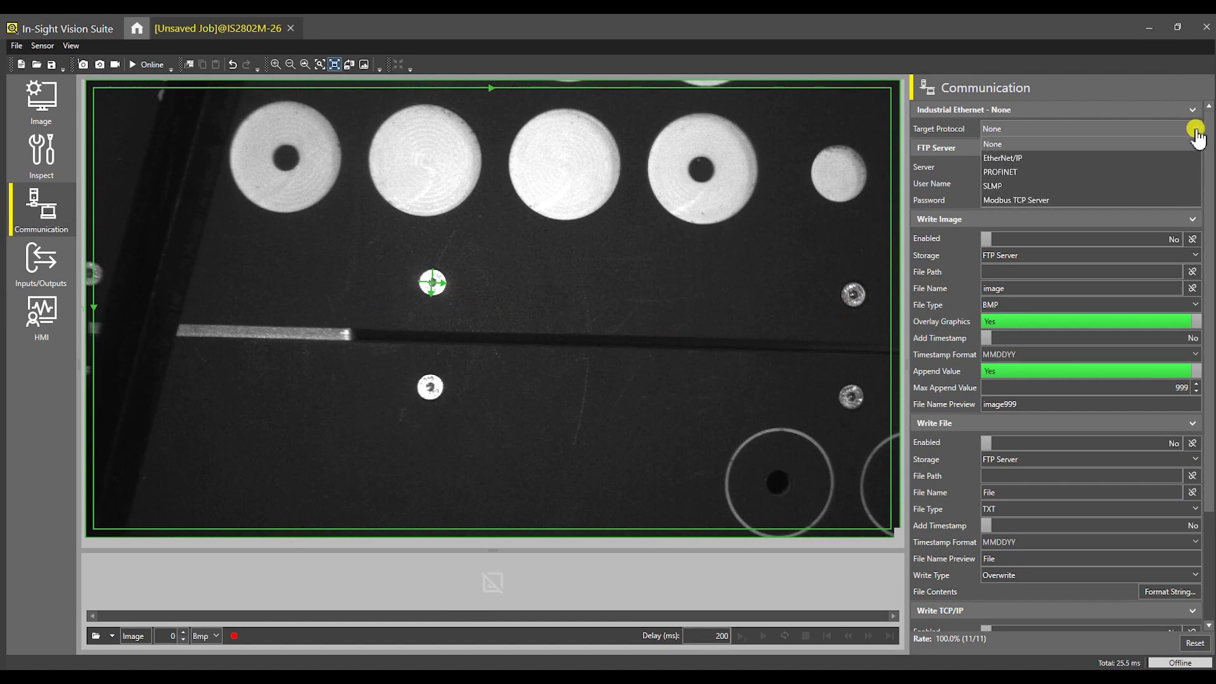
pyautogui.click(1007, 158)
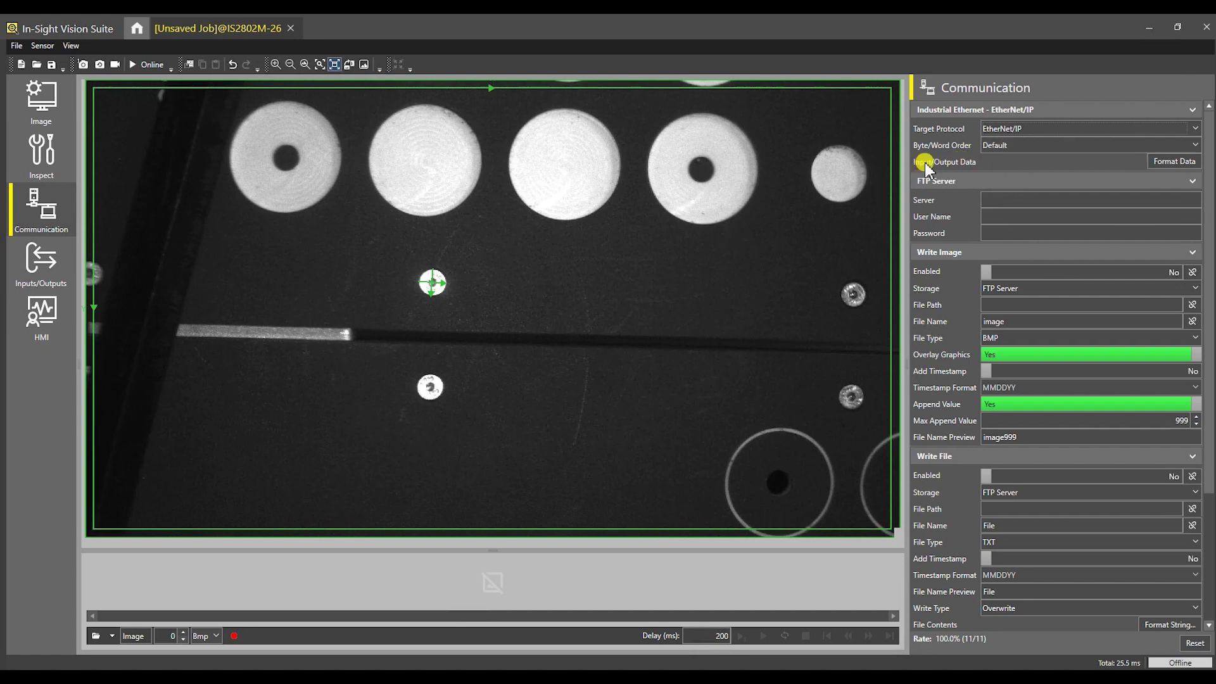
pyautogui.click(1139, 163)
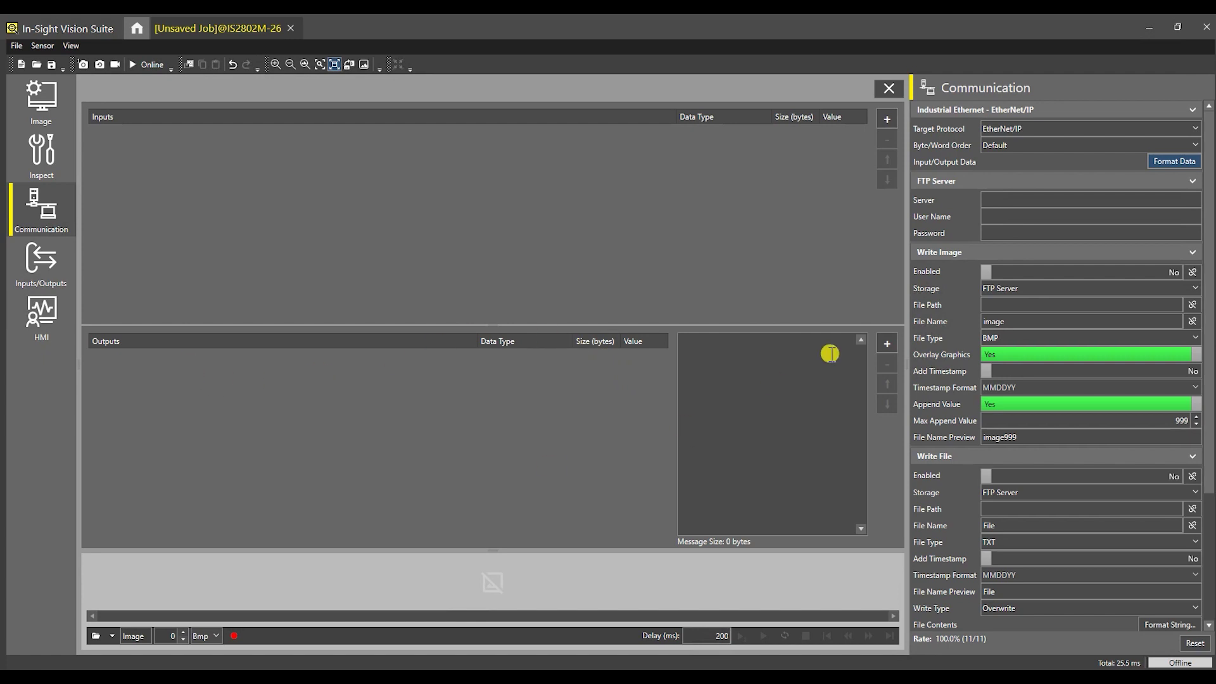
pyautogui.click(887, 343)
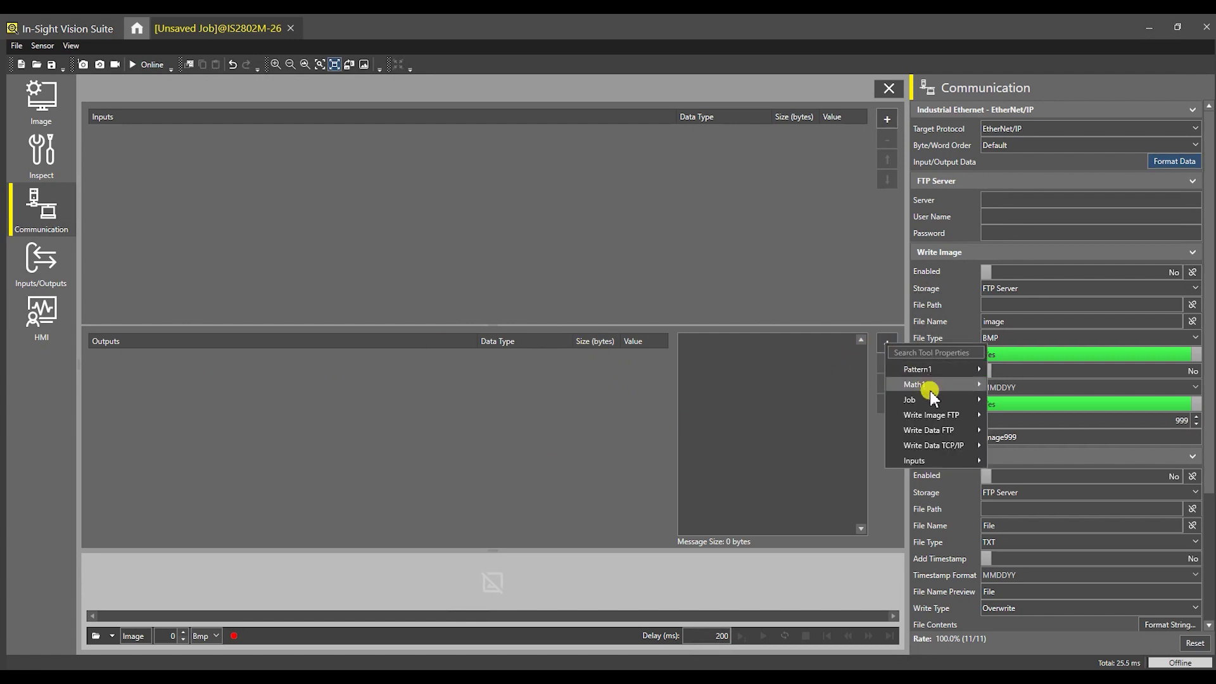
pyautogui.moveTo(932, 388)
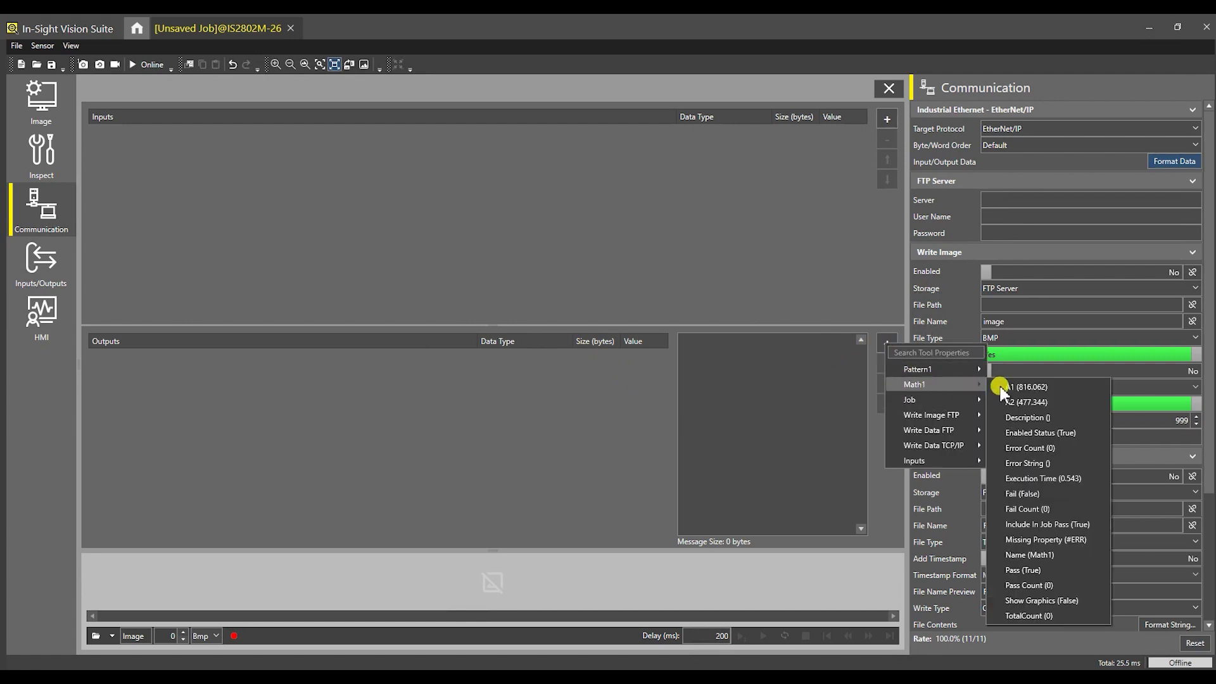
pyautogui.click(1039, 389)
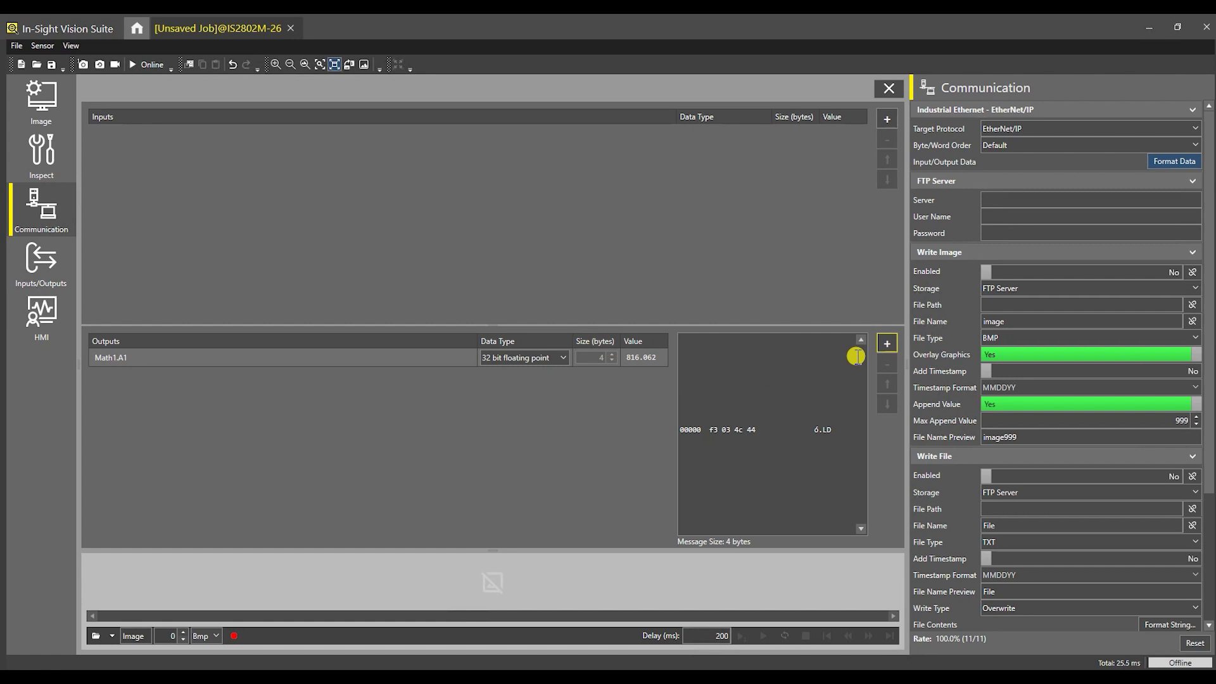
pyautogui.click(887, 343)
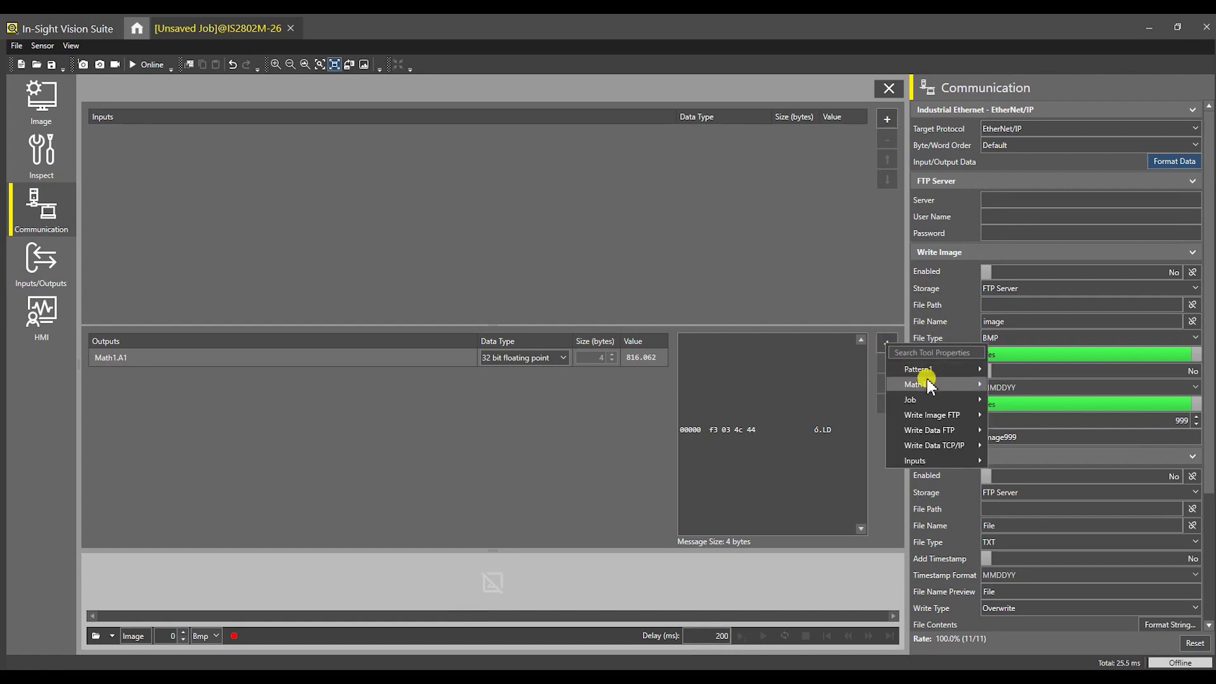
pyautogui.moveTo(976, 386)
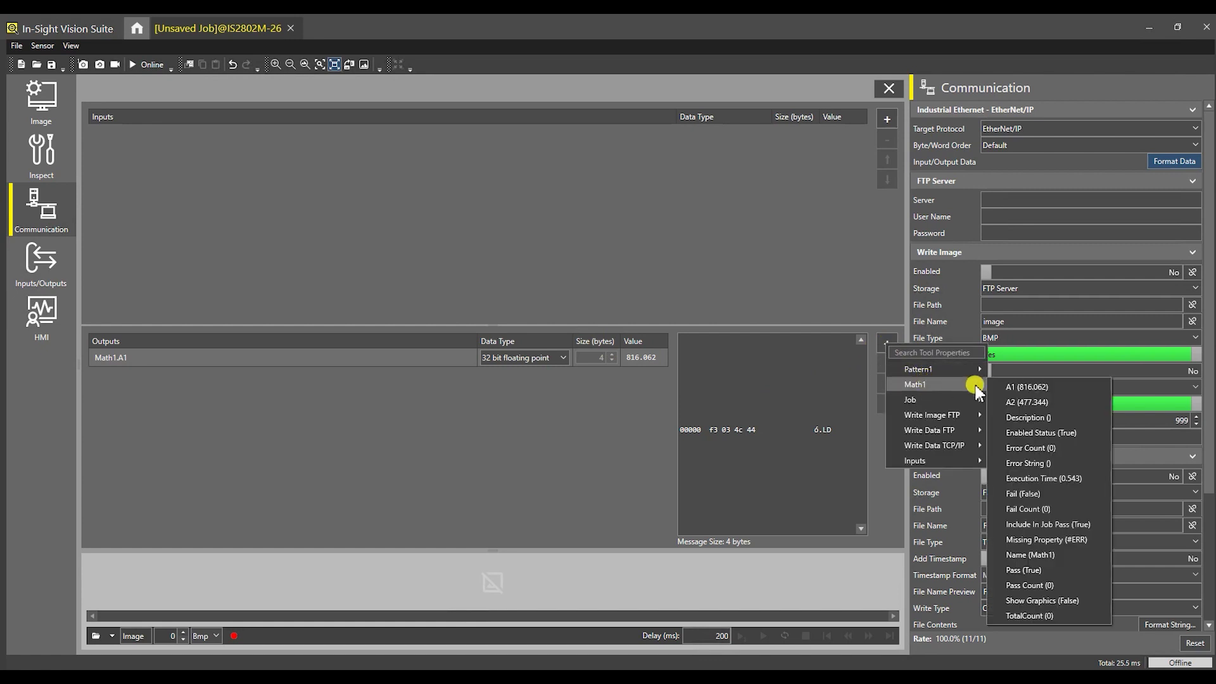
pyautogui.click(1041, 403)
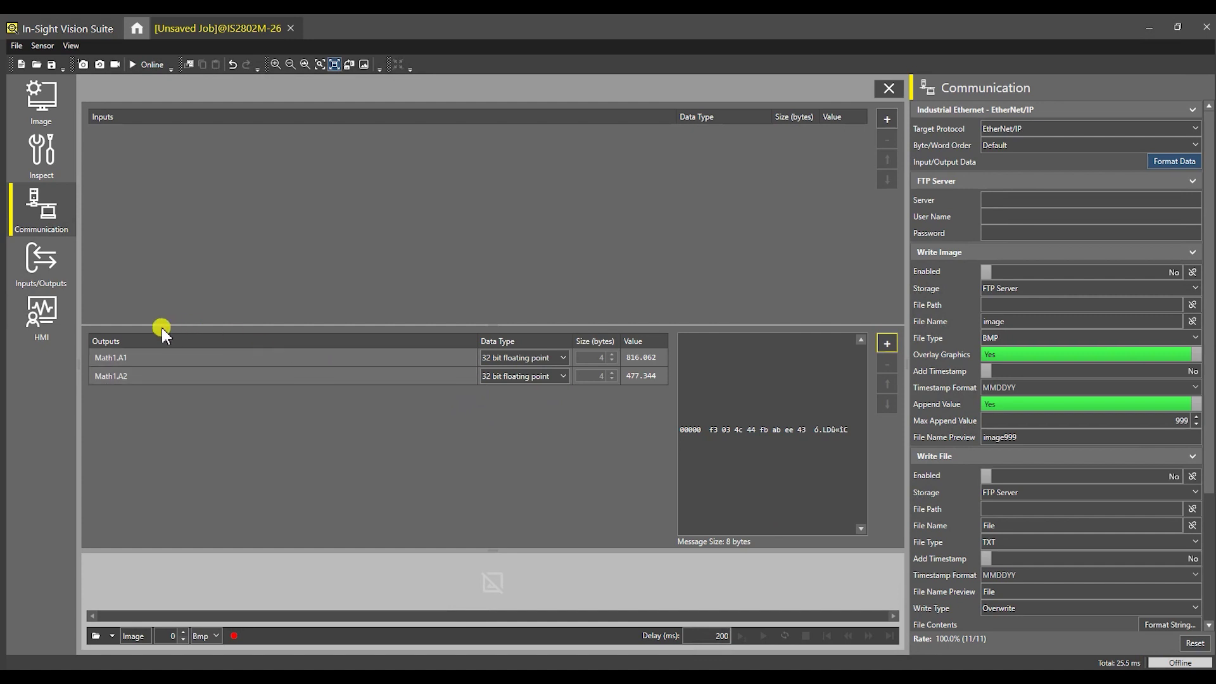
pyautogui.click(46, 325)
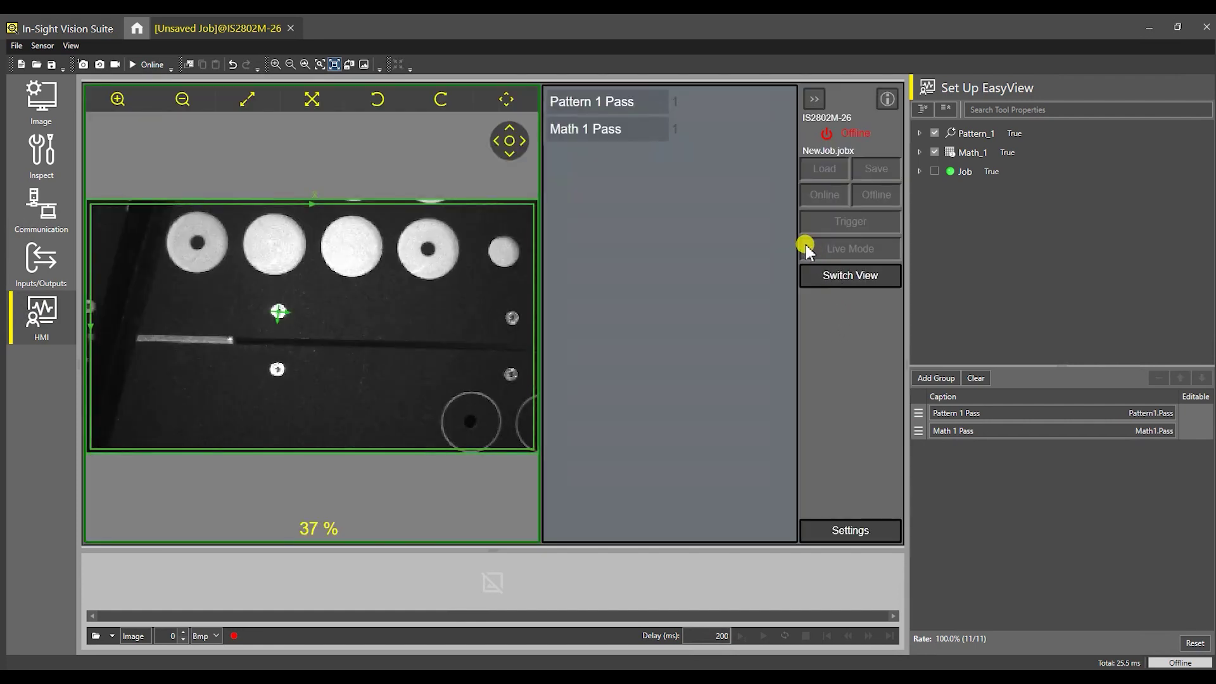
# Step: In EasyView, replace Math 1 Pass with Math 1 A1 (816.062) and A2 (477.344)
pyautogui.click(919, 152)
pyautogui.scroll(-2, 991, 278)
pyautogui.scroll(-2, 996, 294)
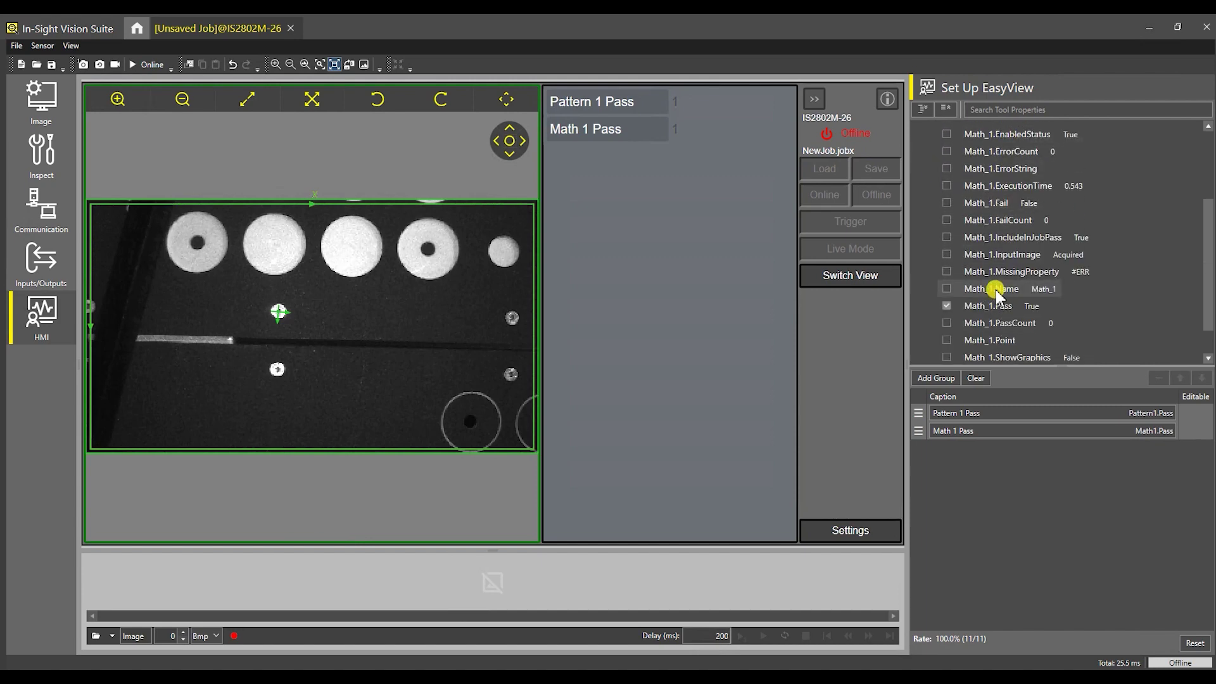
pyautogui.click(947, 275)
pyautogui.scroll(4, 979, 244)
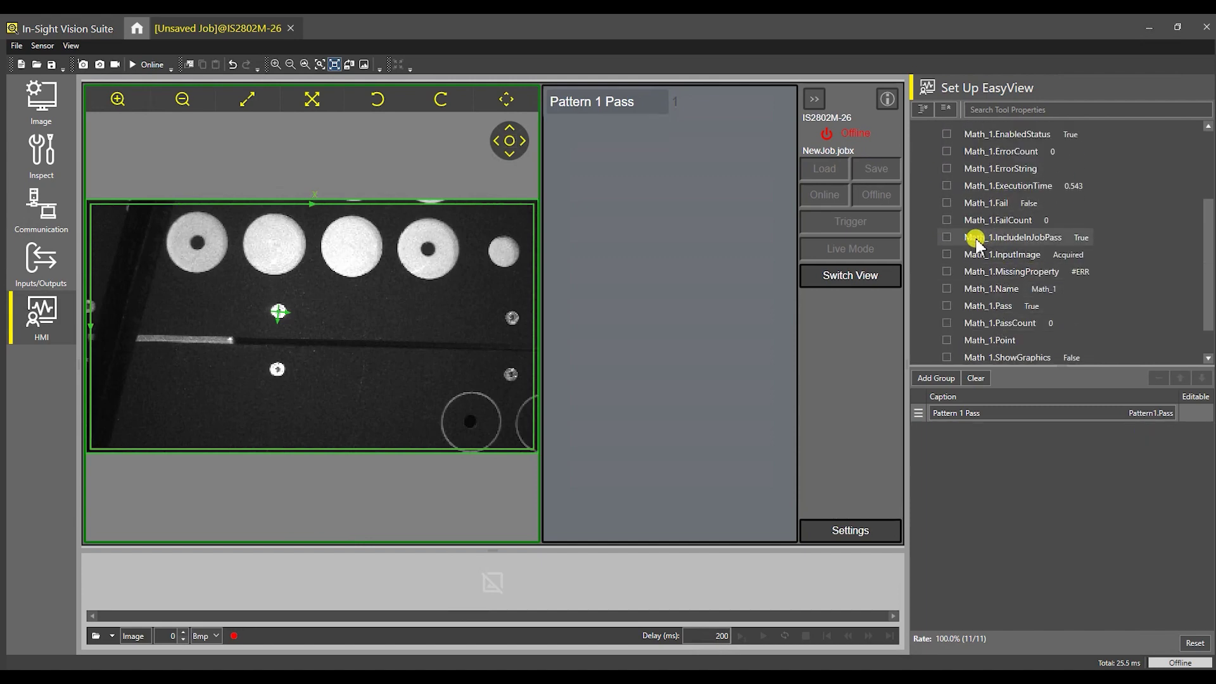
pyautogui.click(947, 157)
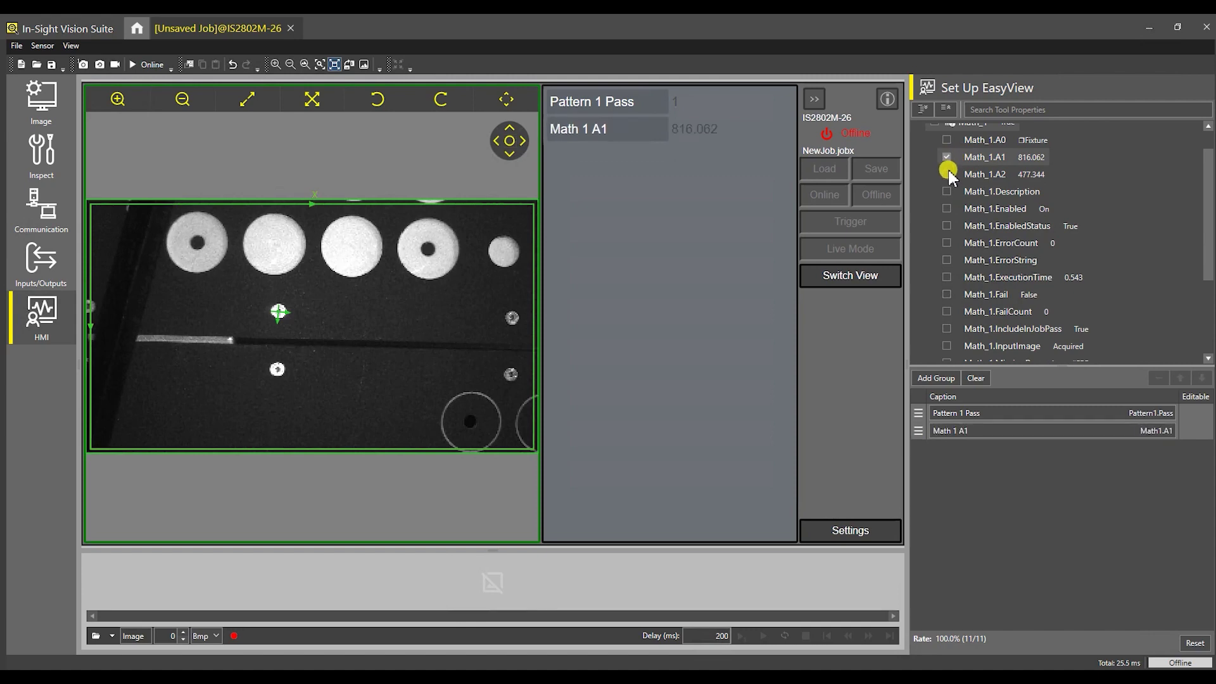
pyautogui.click(947, 174)
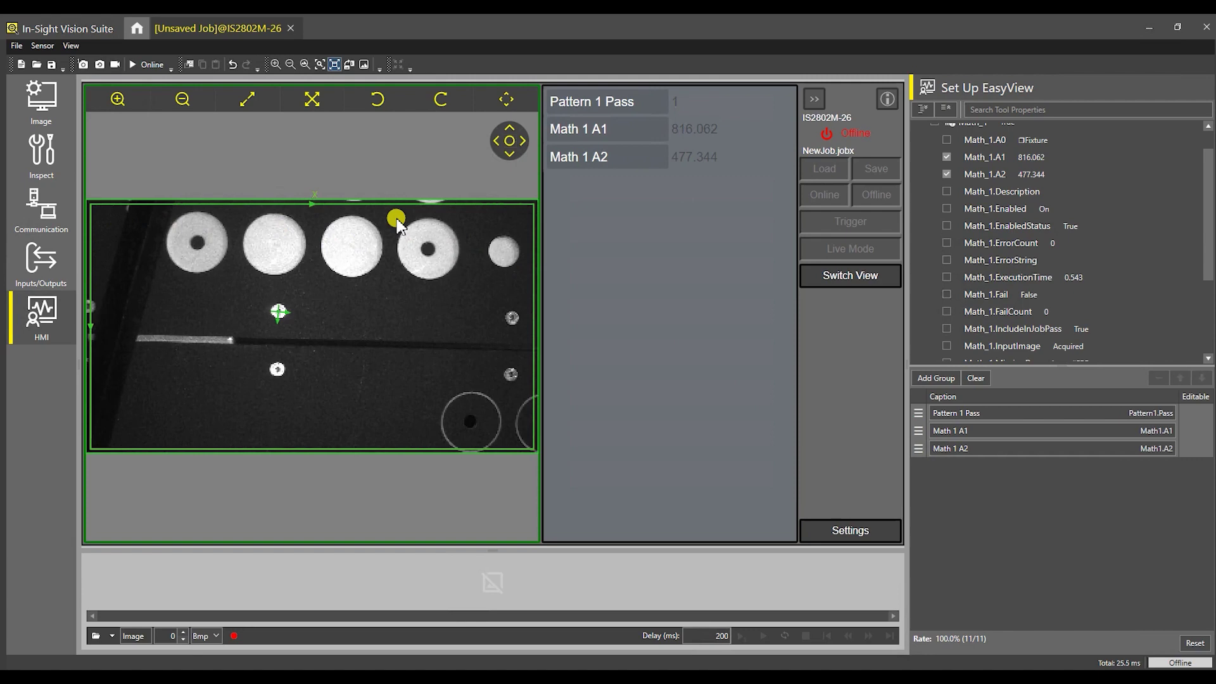
# Step: Save the job as video_demo, put the sensor online, and bring up Logix Designer's MainRoutine
pyautogui.click(52, 65)
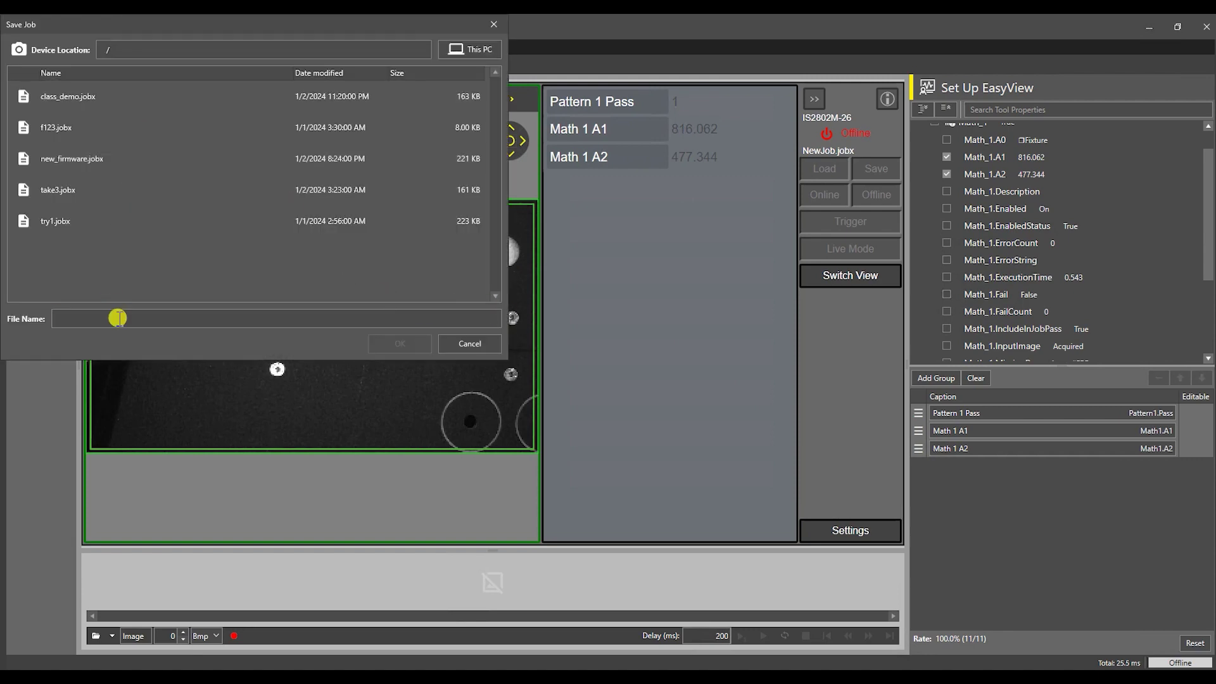
pyautogui.click(119, 318)
pyautogui.write('video_demo')
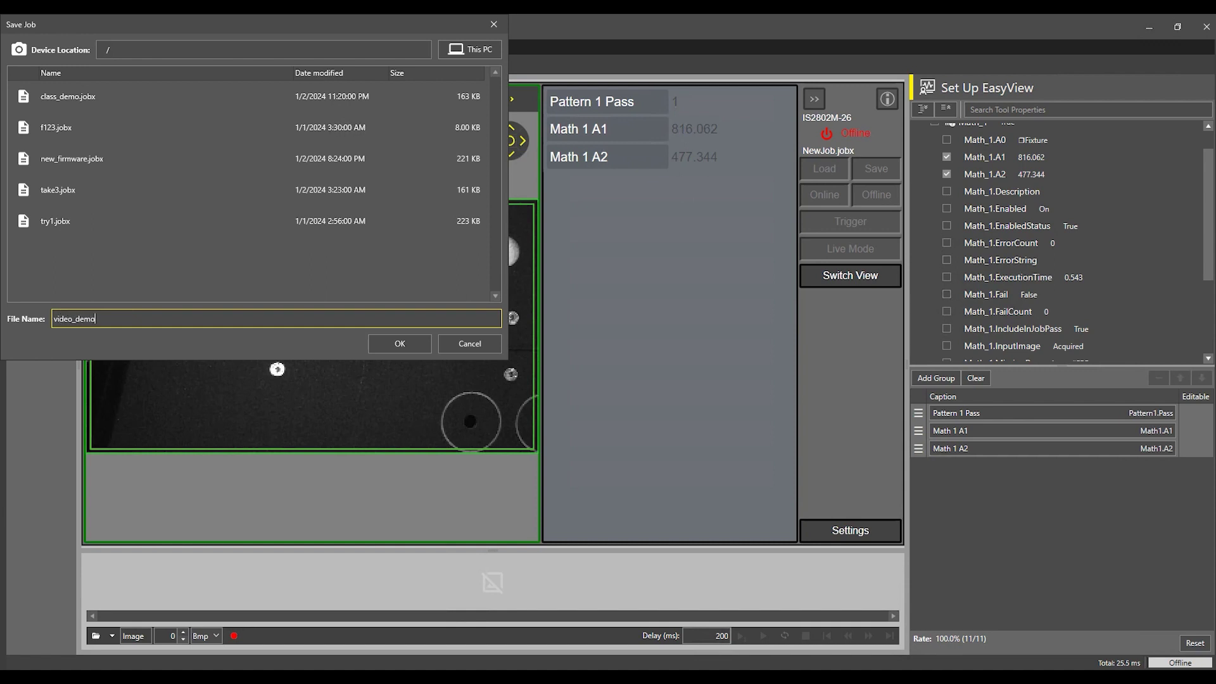
pyautogui.press('Return')
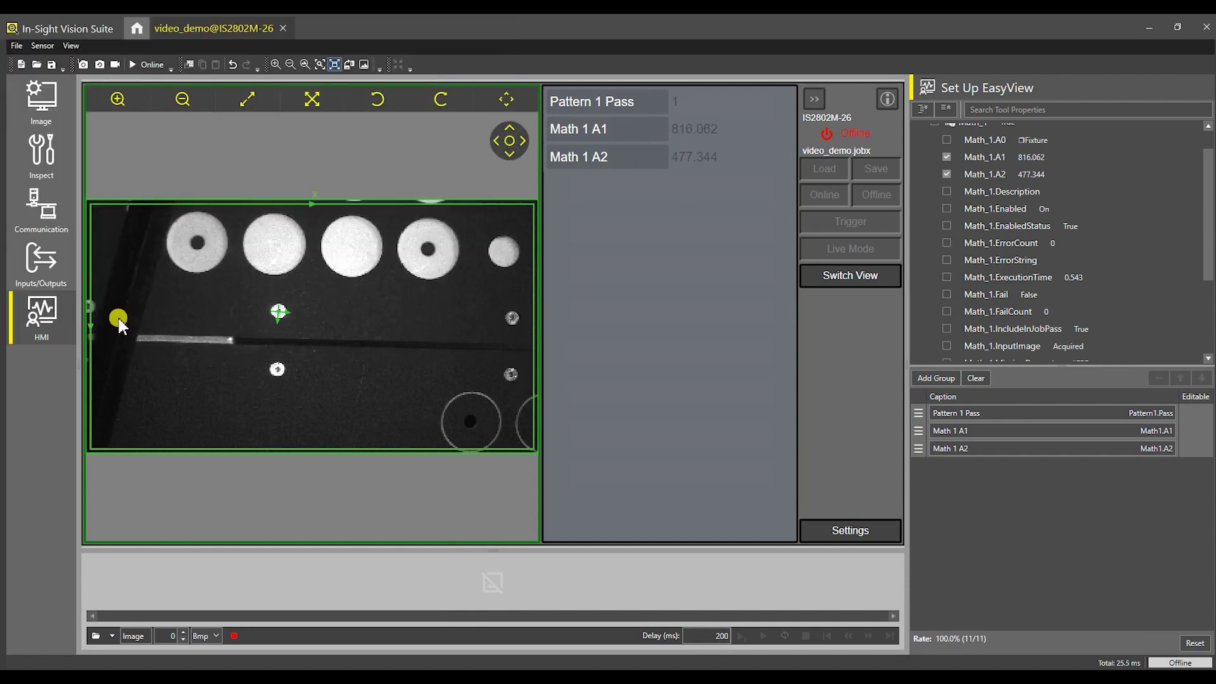
pyautogui.click(146, 63)
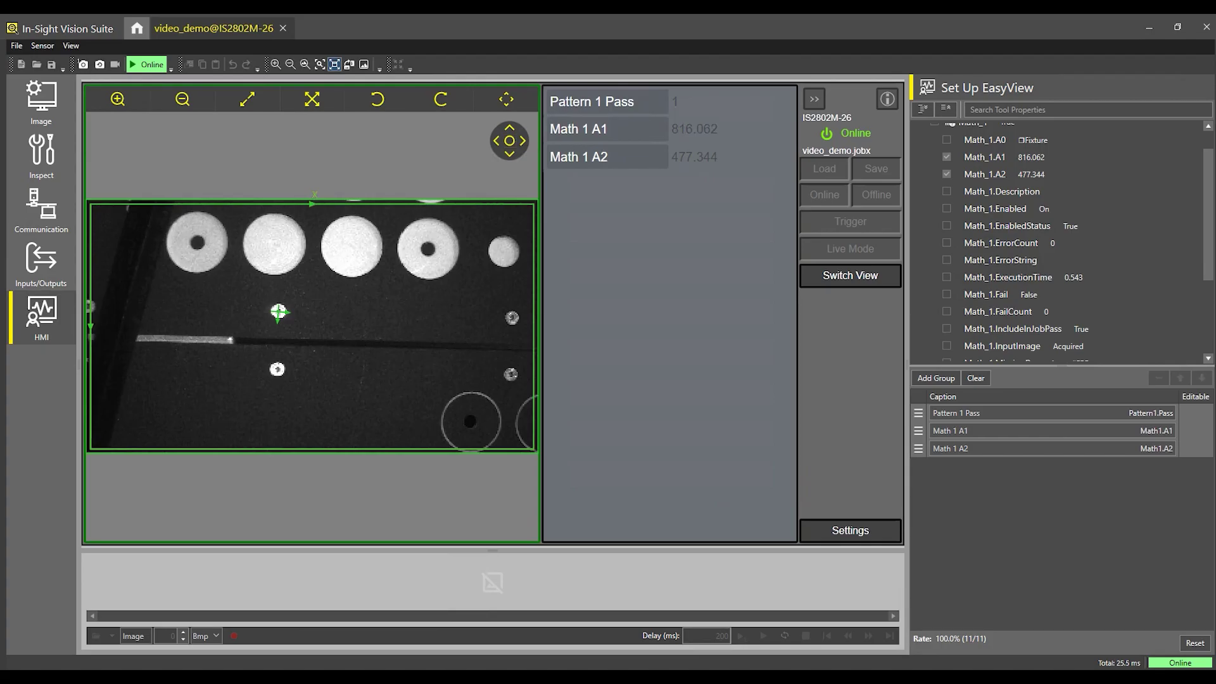
pyautogui.click(364, 630)
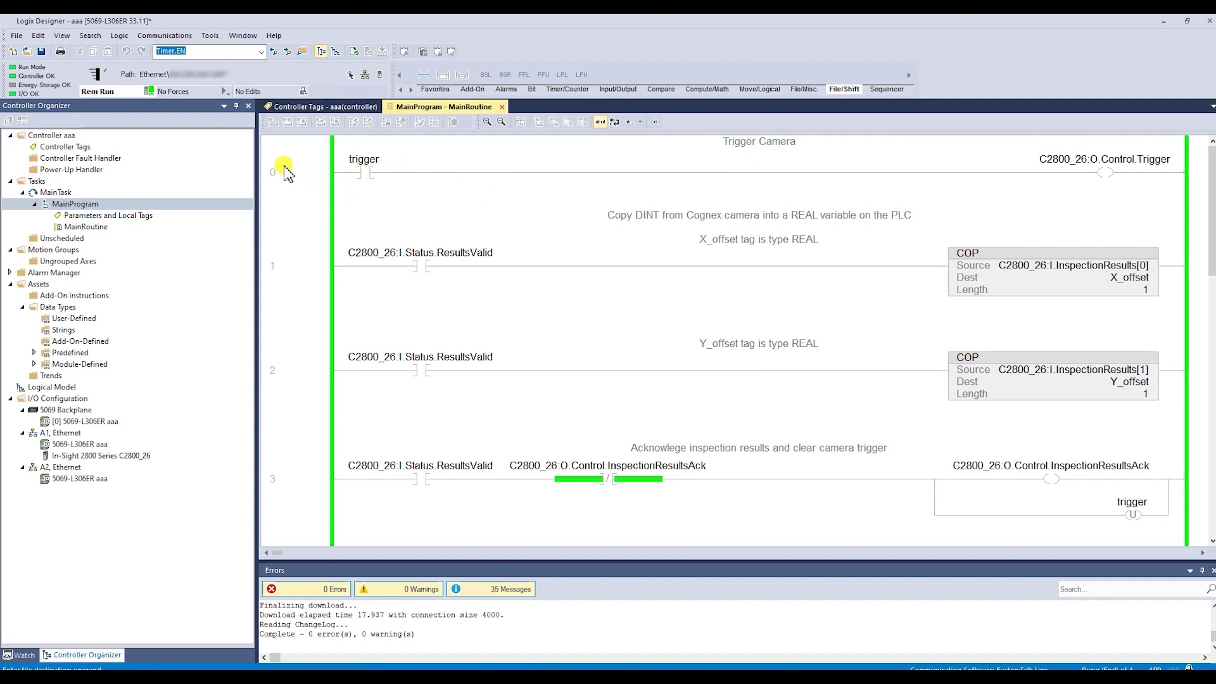
# Step: Toggle the rung 0 trigger bit to fire the camera, then check the X_offset and Y_offset COP values
pyautogui.click(366, 171)
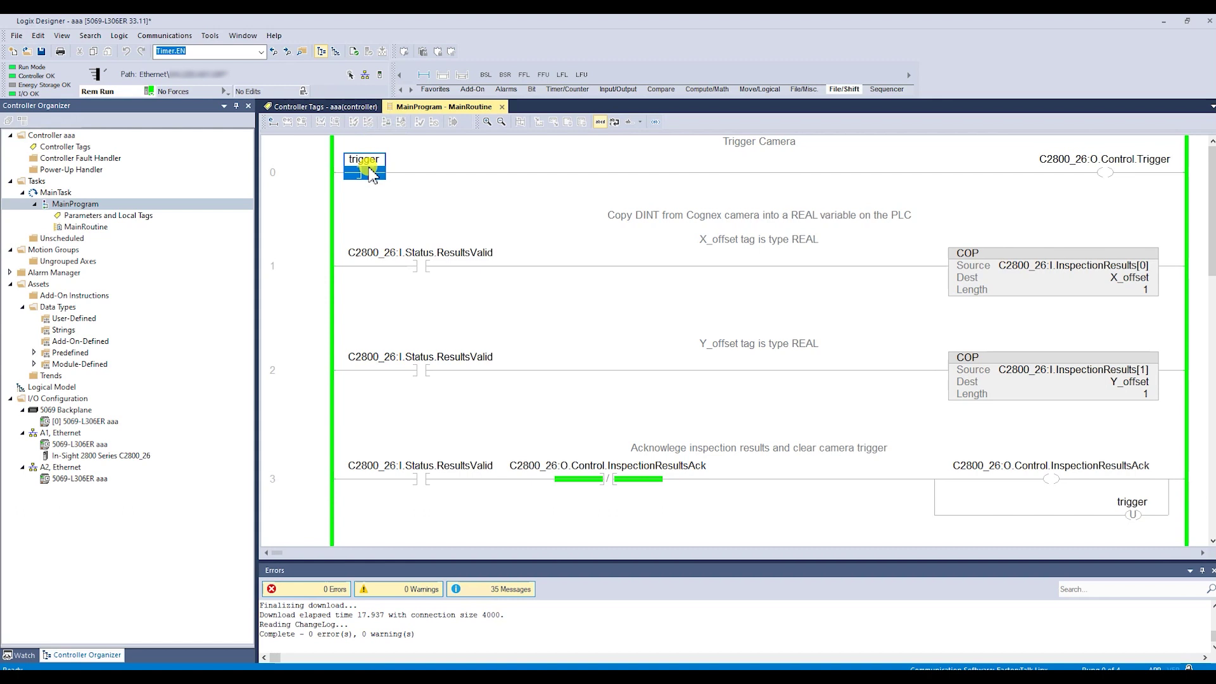
pyautogui.rightClick(370, 174)
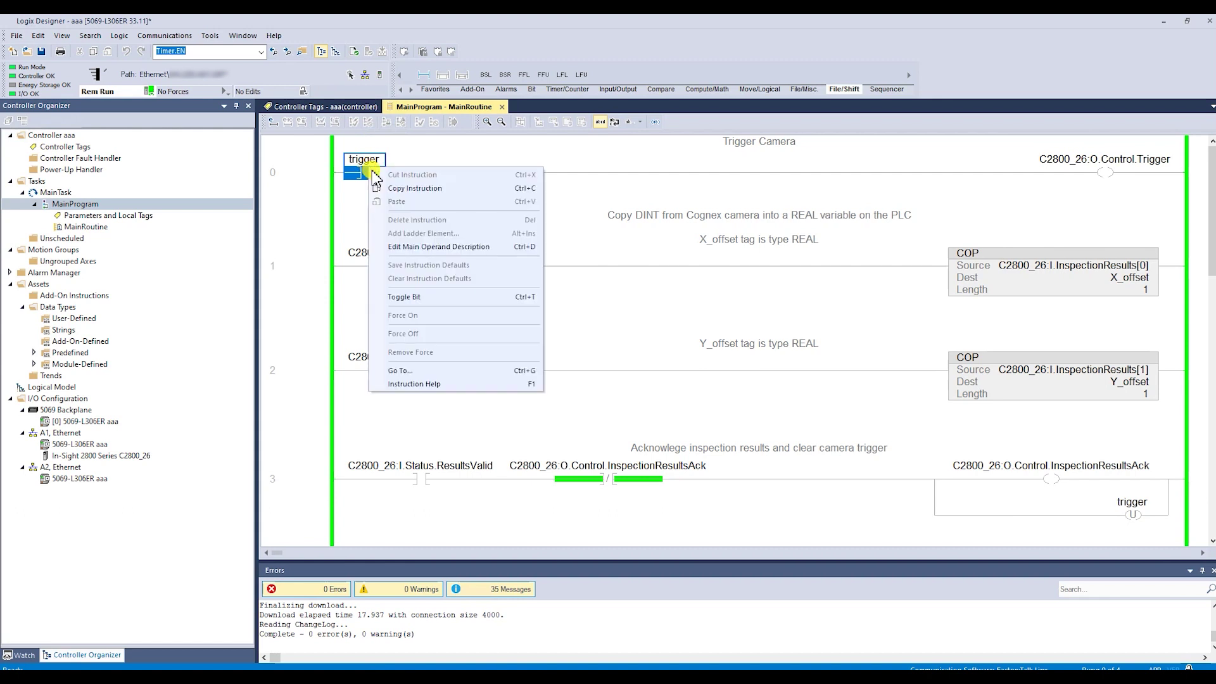
pyautogui.click(413, 297)
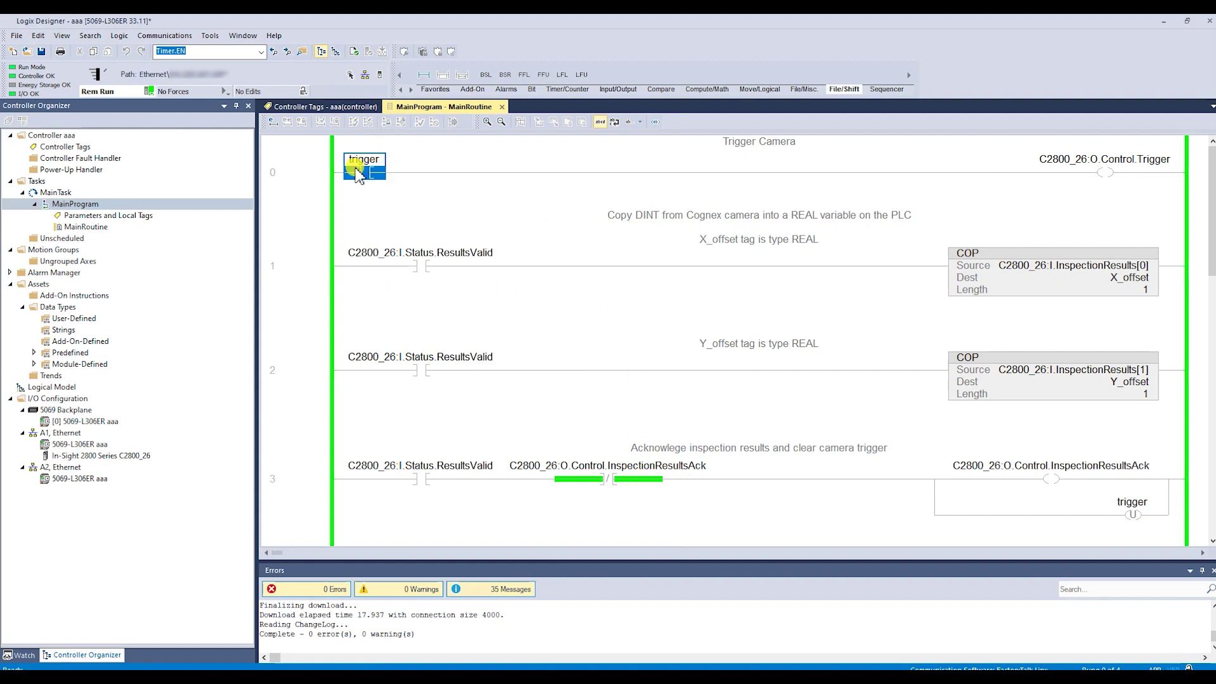
pyautogui.moveTo(1108, 166)
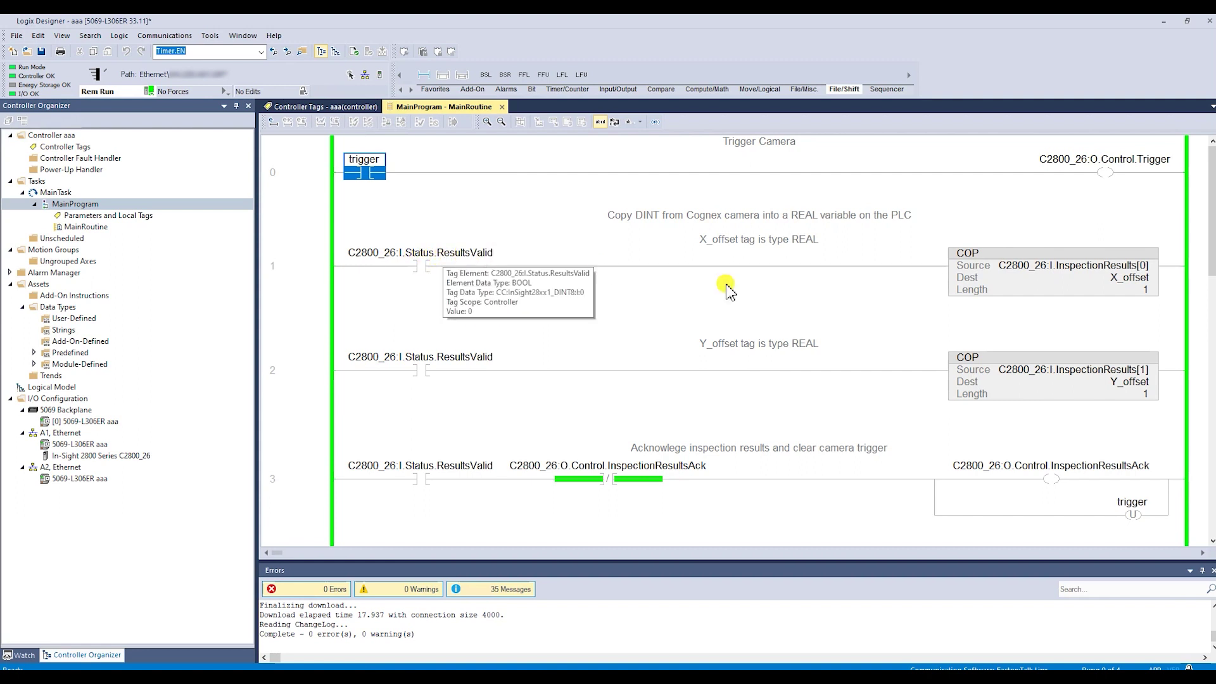
pyautogui.moveTo(1107, 284)
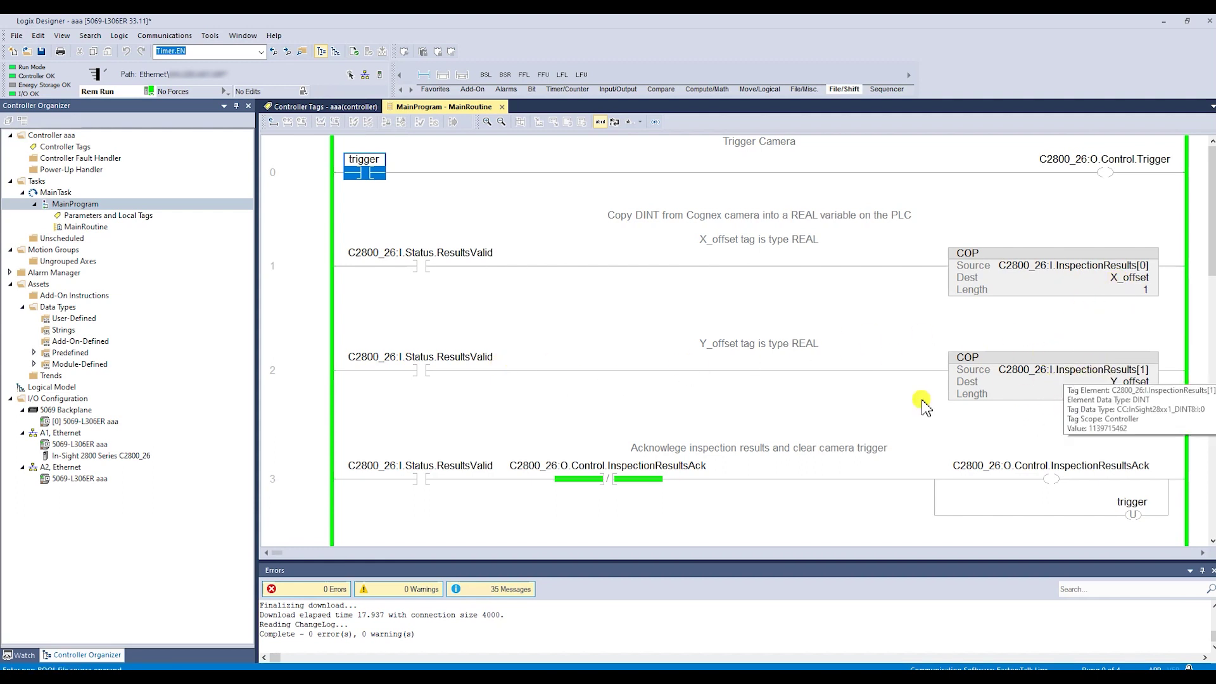
# Step: Go offline to check the EtherNet/IP outputs Math1.A1 and Math1.A2 are 32-bit floats, then go back online
pyautogui.moveTo(1075, 269)
pyautogui.hotkey('alt', 'Tab')
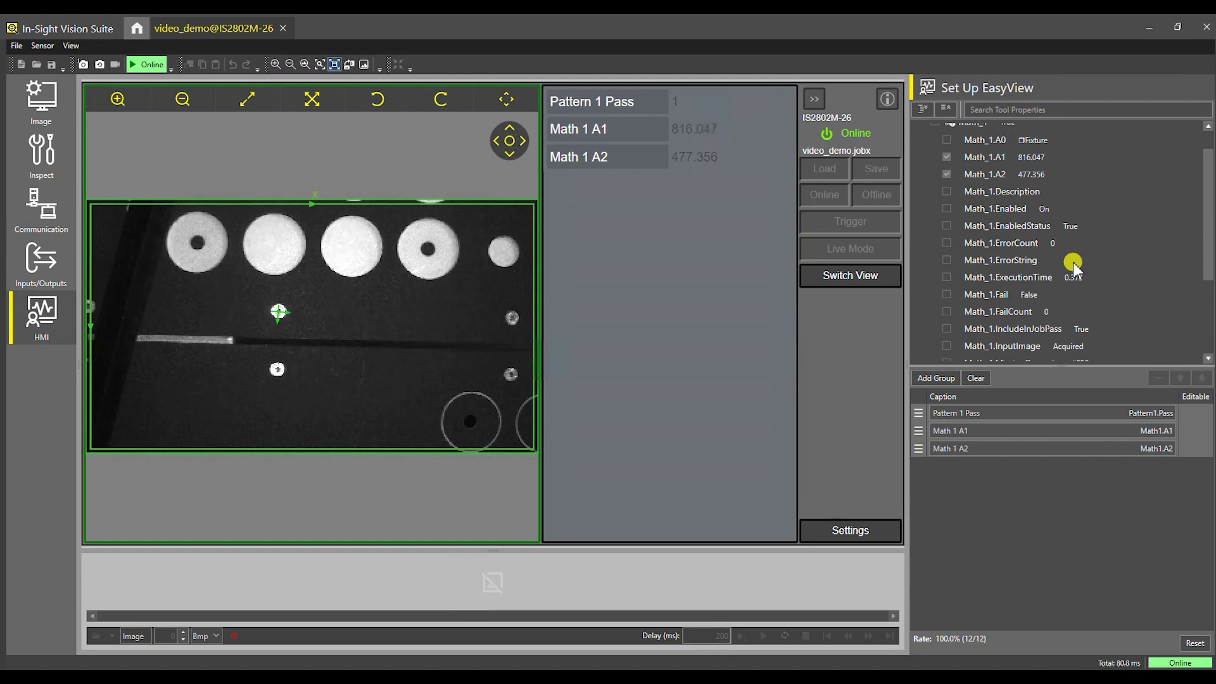
pyautogui.click(40, 215)
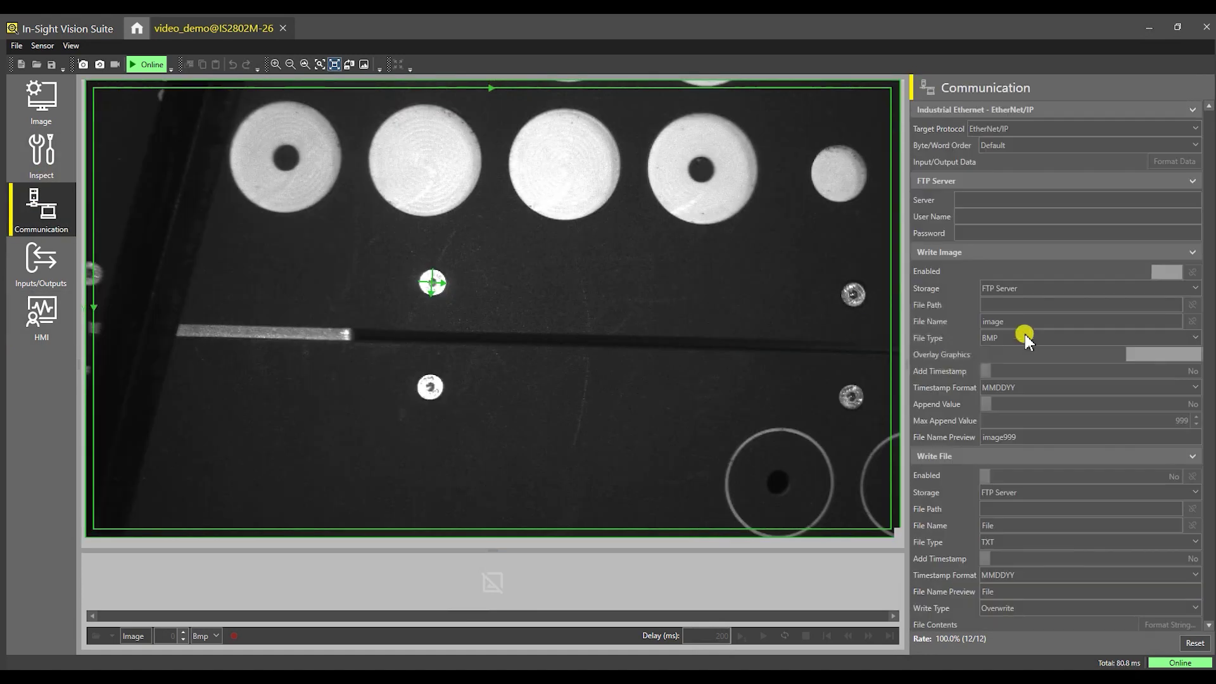
pyautogui.click(147, 65)
pyautogui.click(1174, 162)
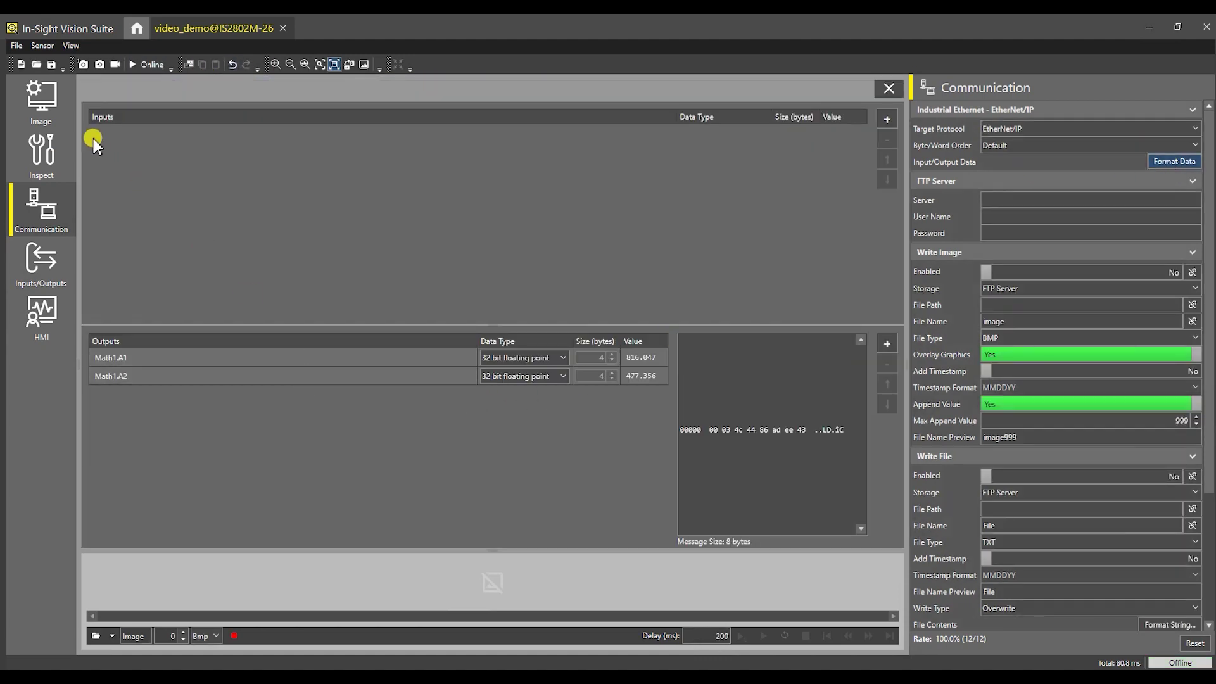
pyautogui.click(149, 64)
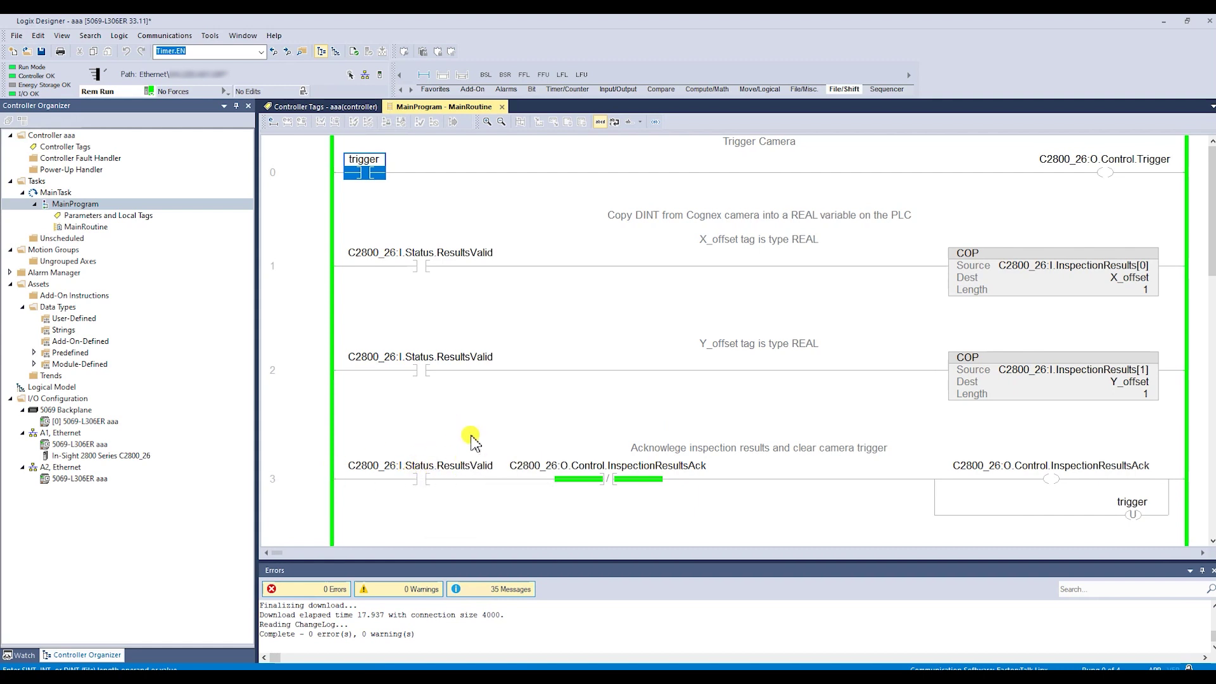
# Step: Read the tag values on the rung 3 acknowledge logic in Logix Designer
pyautogui.moveTo(407, 473)
pyautogui.moveTo(689, 474)
pyautogui.moveTo(1132, 507)
pyautogui.moveTo(446, 474)
# Step: Return to In-Sight's HMI page showing Pattern 1 Pass and Math 1 A1 and A2
pyautogui.hotkey('alt', 'Tab')
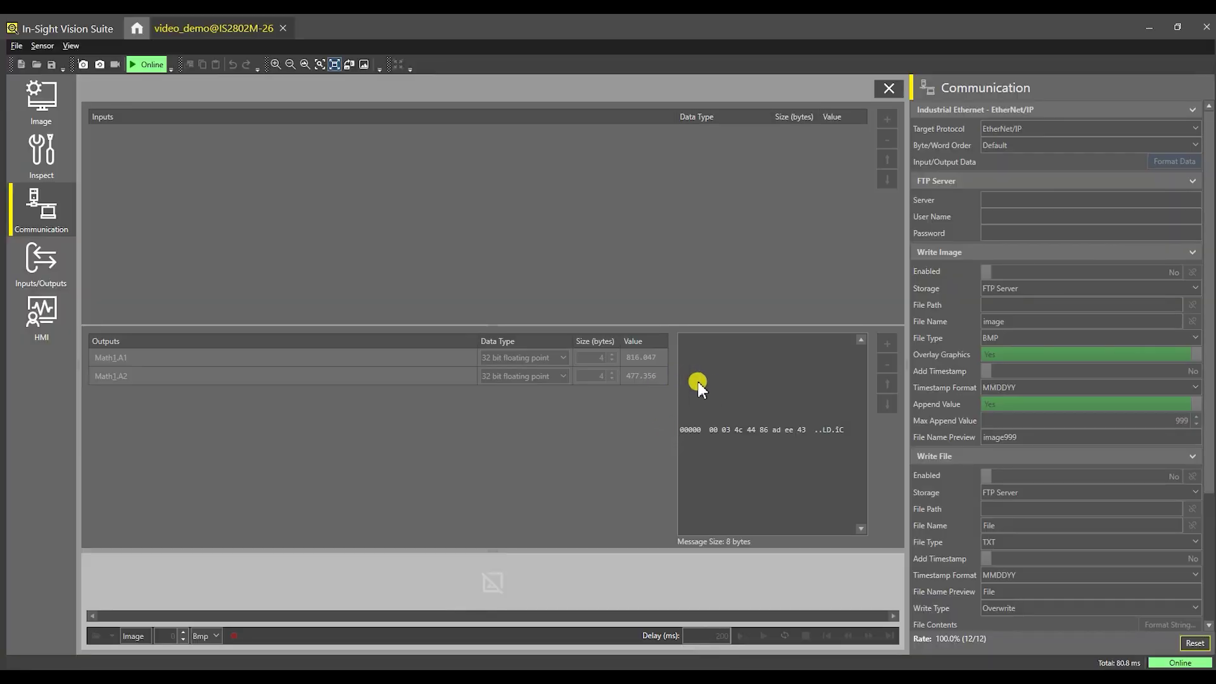
pyautogui.click(67, 331)
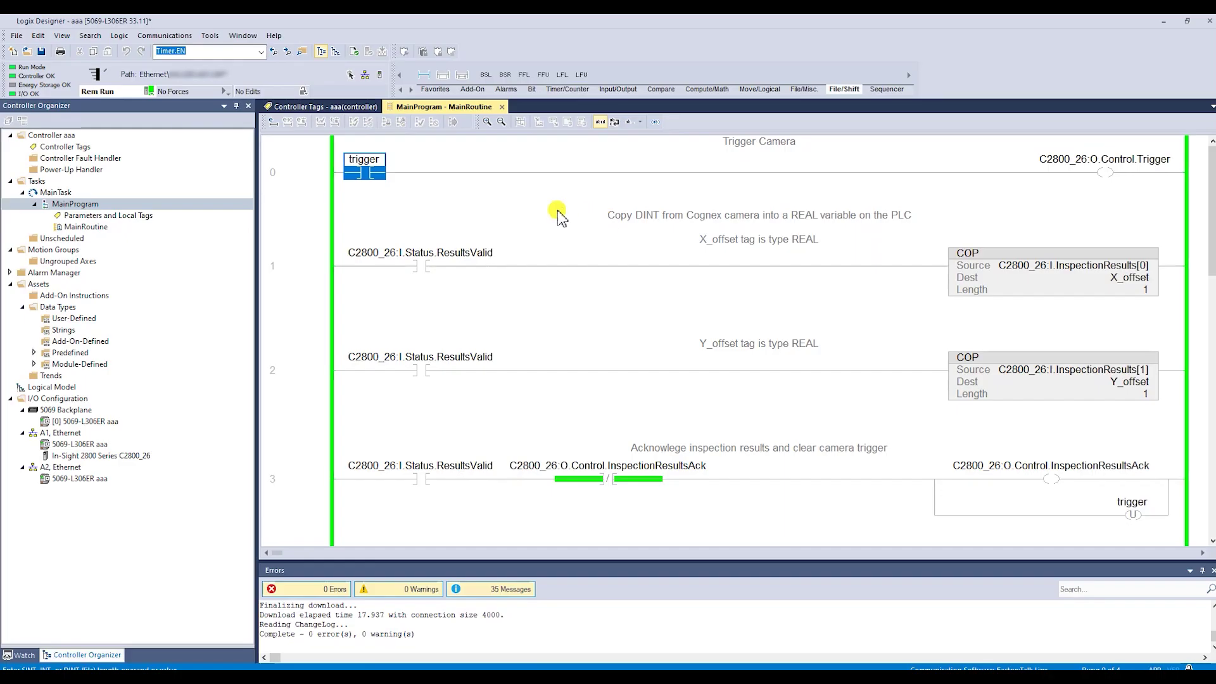
# Step: Toggle the rung 0 trigger bit again so the HMI updates to A1 816.091 and A2 477.353
pyautogui.click(364, 166)
pyautogui.rightClick(363, 166)
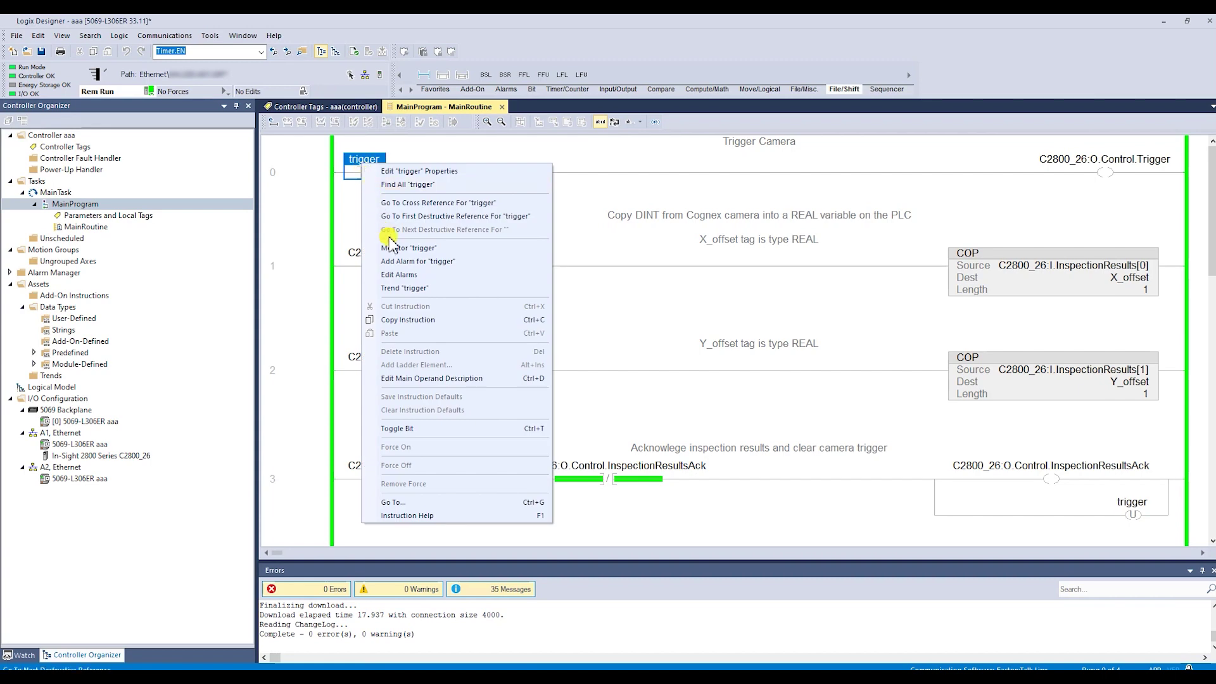
pyautogui.click(415, 428)
pyautogui.hotkey('alt', 'Tab')
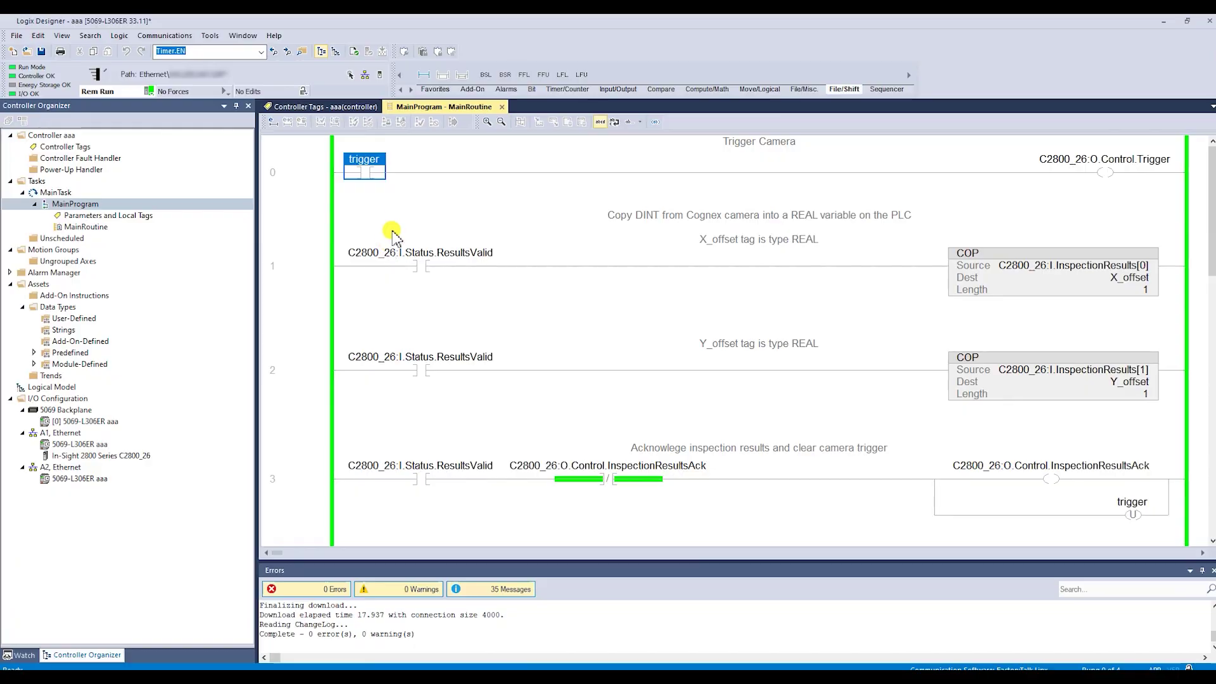
pyautogui.rightClick(362, 176)
pyautogui.click(475, 305)
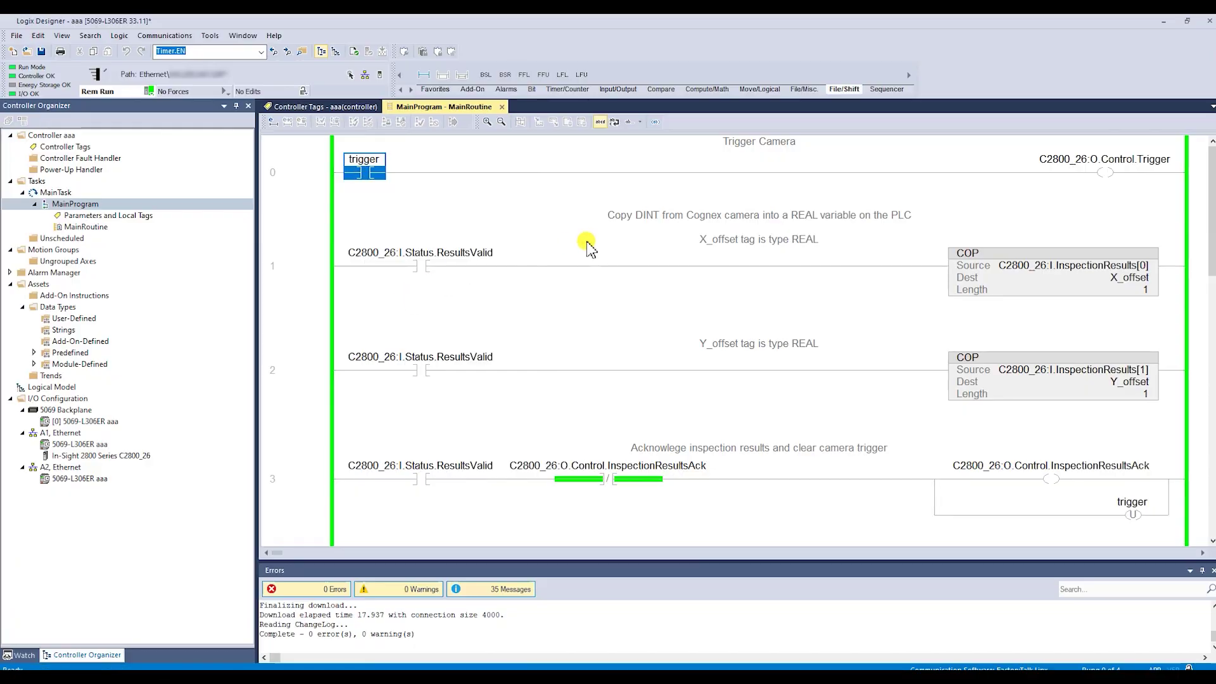
pyautogui.hotkey('alt', 'Tab')
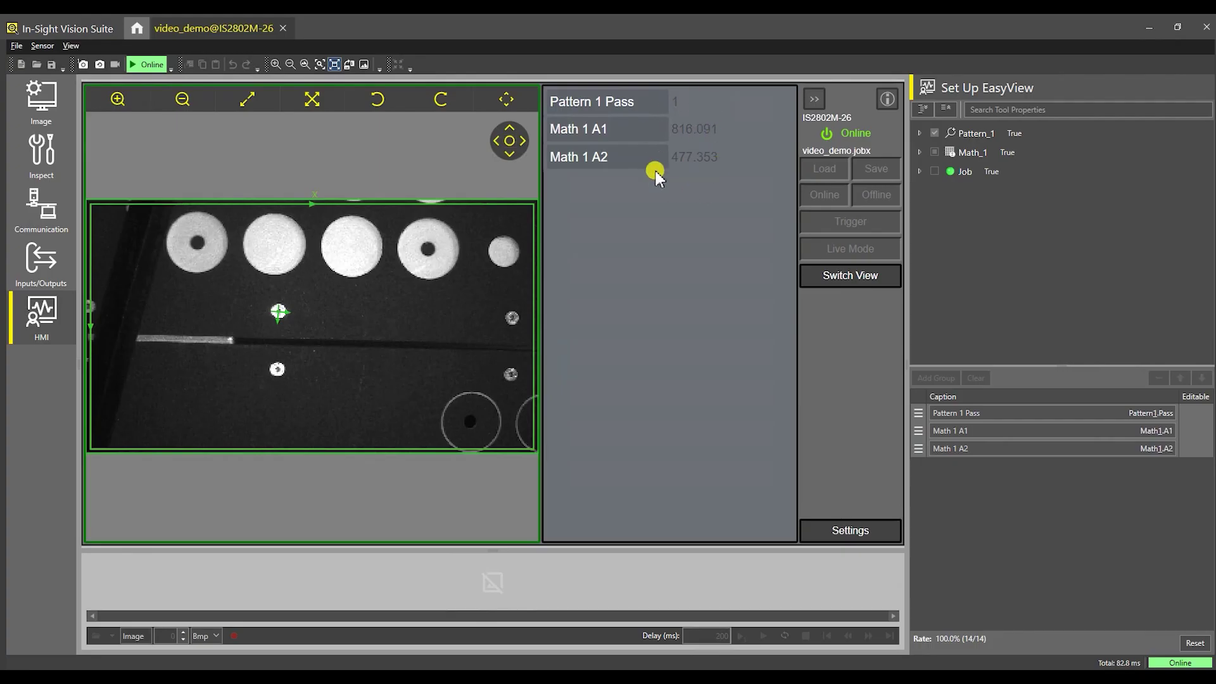